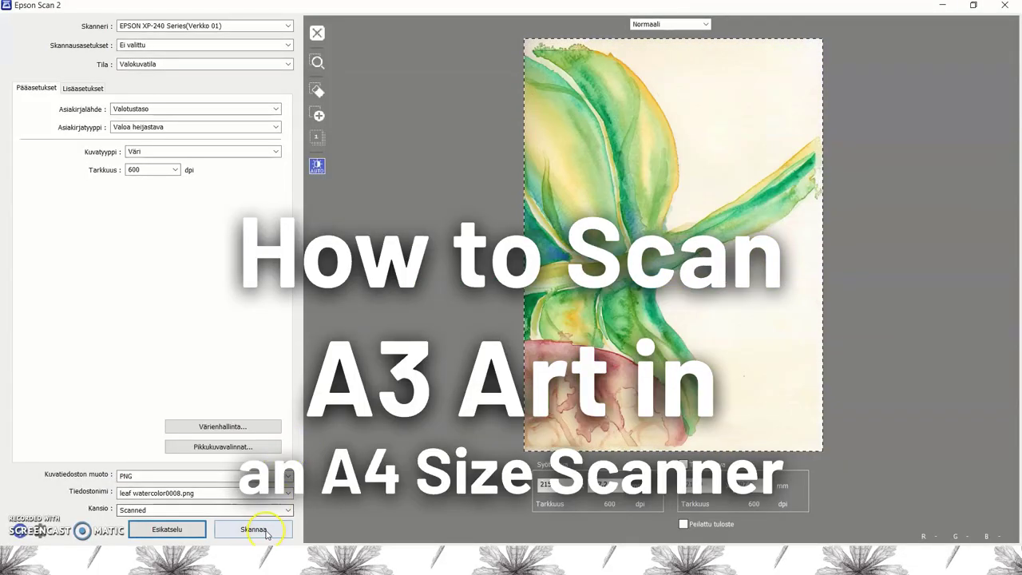
# Scan the previewed part of the leaf watercolor at 600 dpi as leaf watercolor0008.png.
pyautogui.click(257, 529)
pyautogui.click(267, 530)
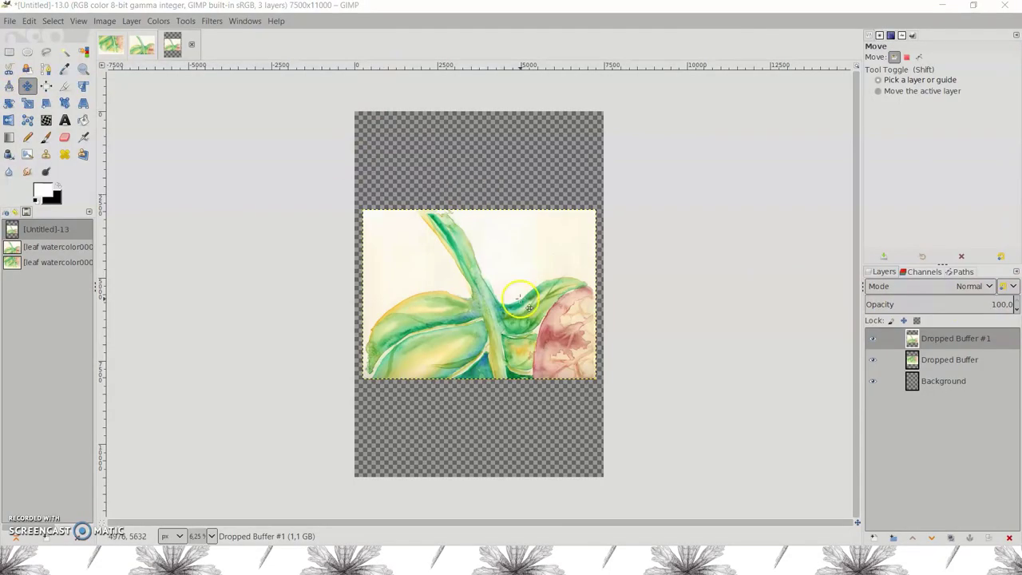
# Move the two scan layers to the upper and lower ends of the canvas and reduce one layer's opacity.
pyautogui.moveTo(530, 307); pyautogui.dragTo(528, 215)
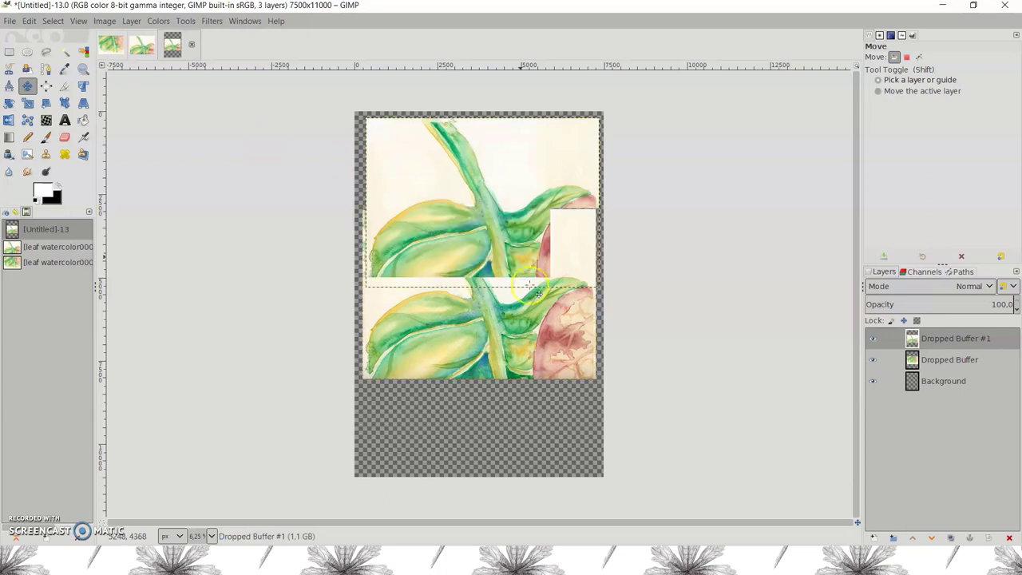
pyautogui.moveTo(530, 286); pyautogui.dragTo(534, 440)
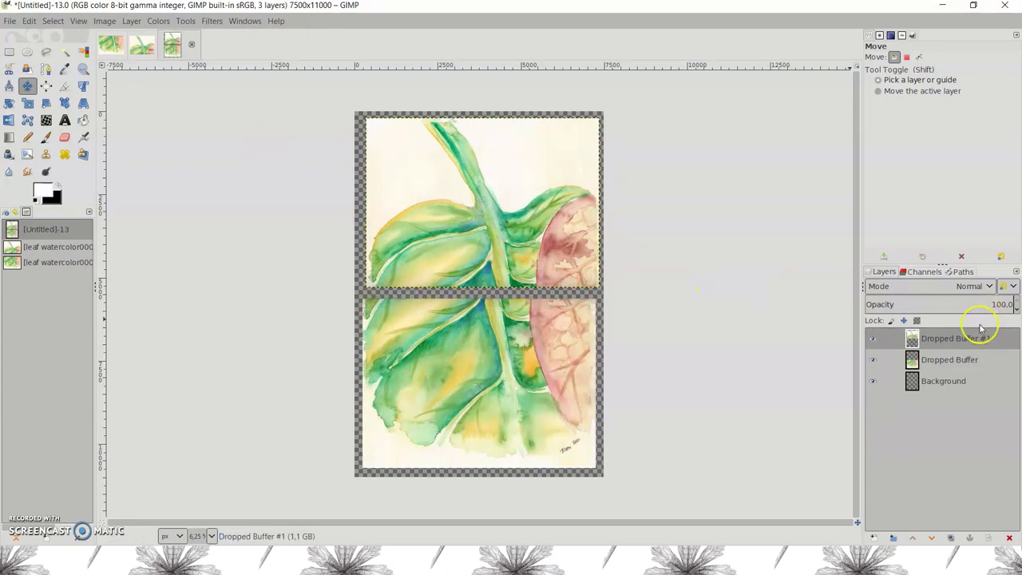
pyautogui.moveTo(993, 302); pyautogui.dragTo(963, 301)
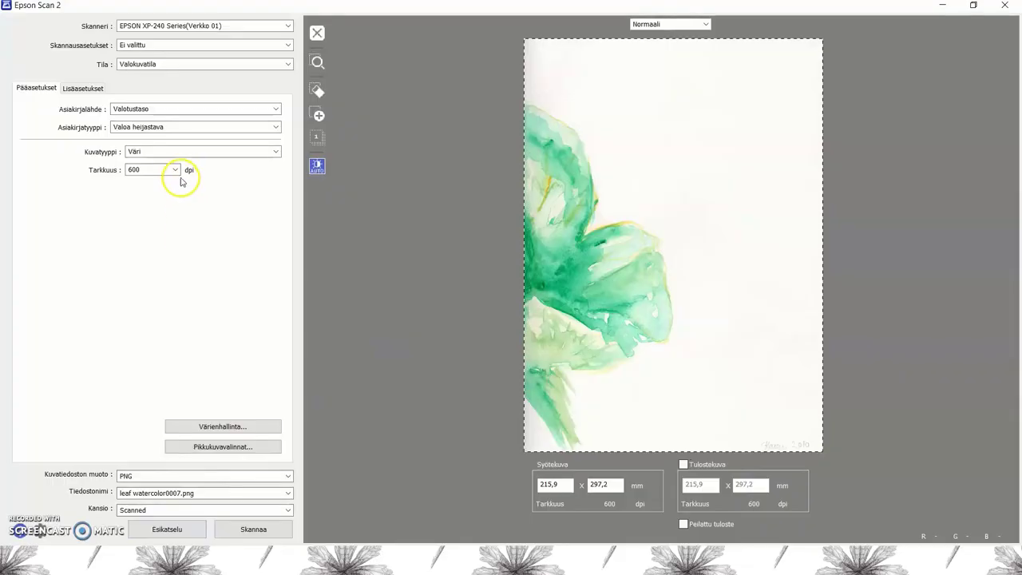
# Set the scan resolution to 600 dpi and the image file format to PNG.
pyautogui.click(177, 170)
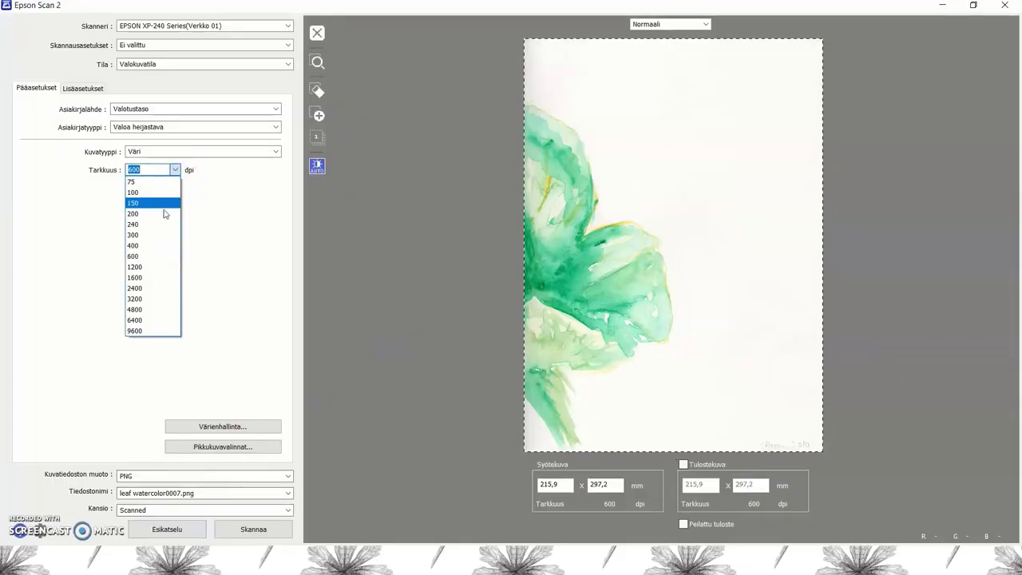
pyautogui.click(151, 235)
pyautogui.click(166, 171)
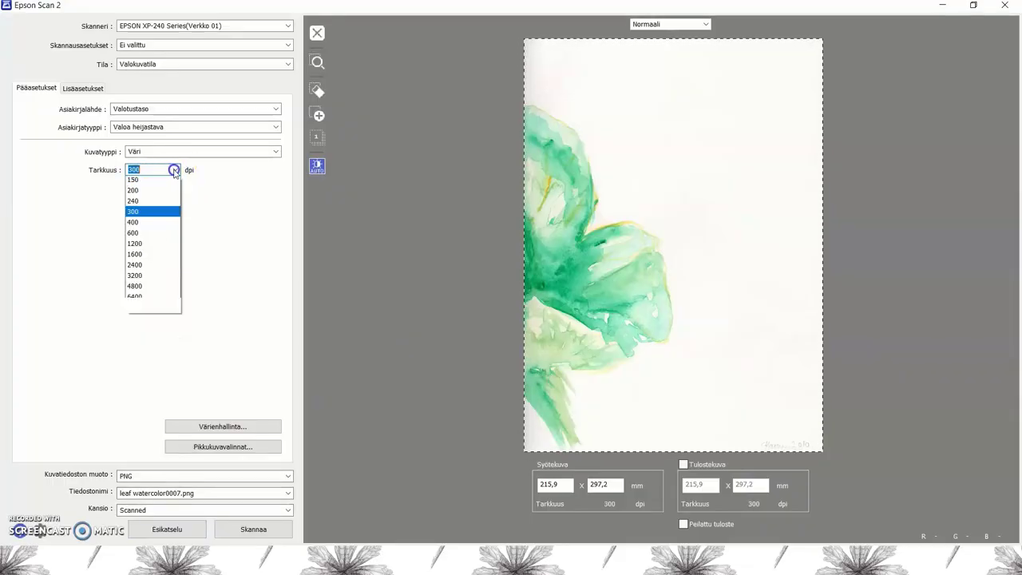
pyautogui.click(144, 255)
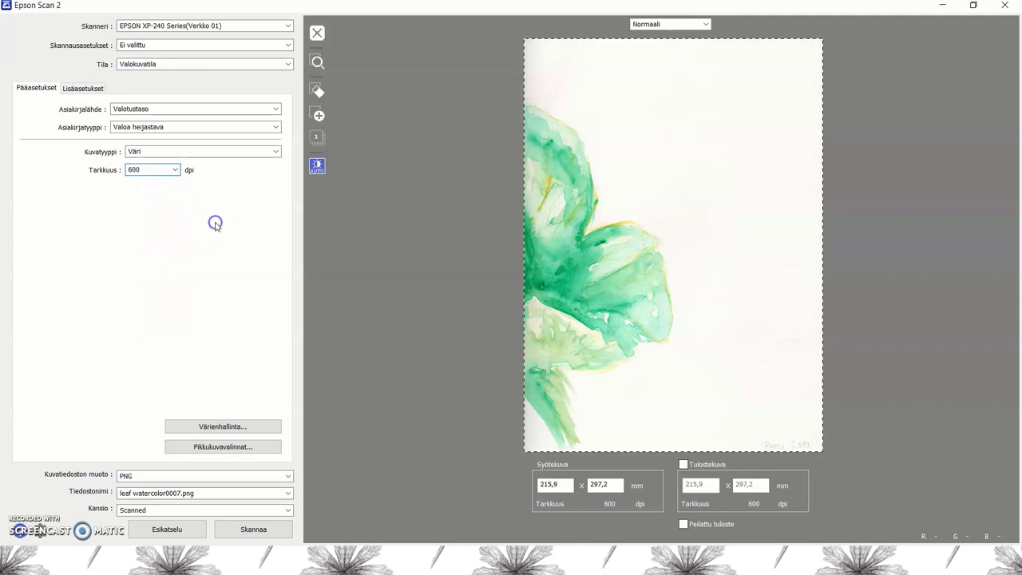
pyautogui.click(171, 475)
pyautogui.click(171, 476)
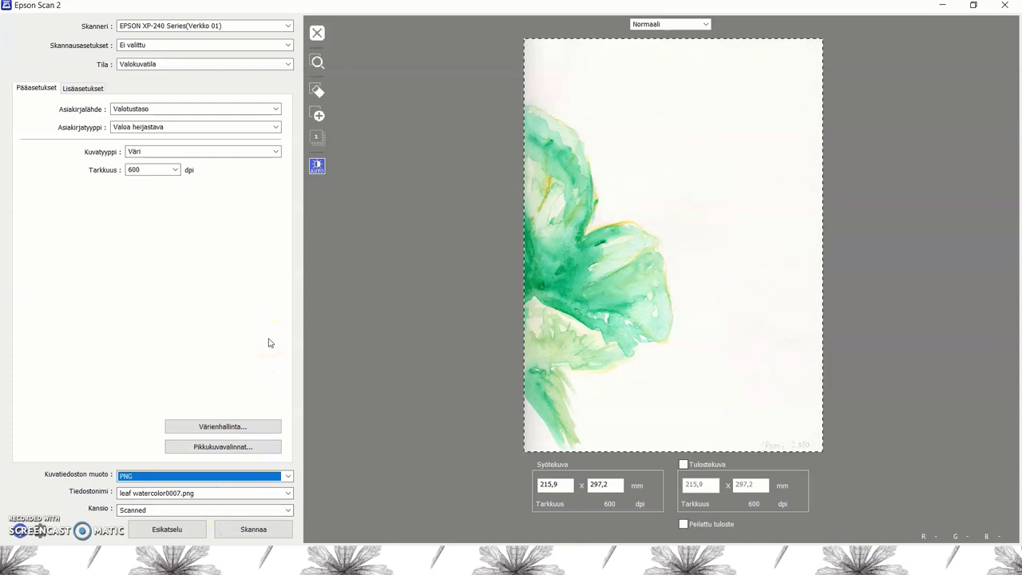
# Preview the artwork and scan its two halves into the Scanned folder as leaf watercolor0007.png and leaf watercolor0008.png.
pyautogui.click(177, 539)
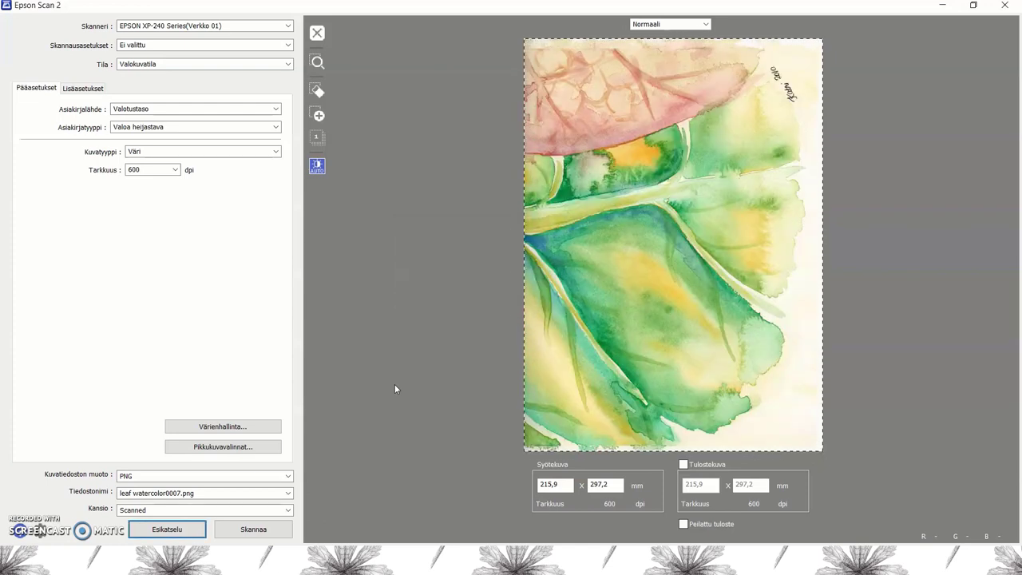
pyautogui.click(281, 529)
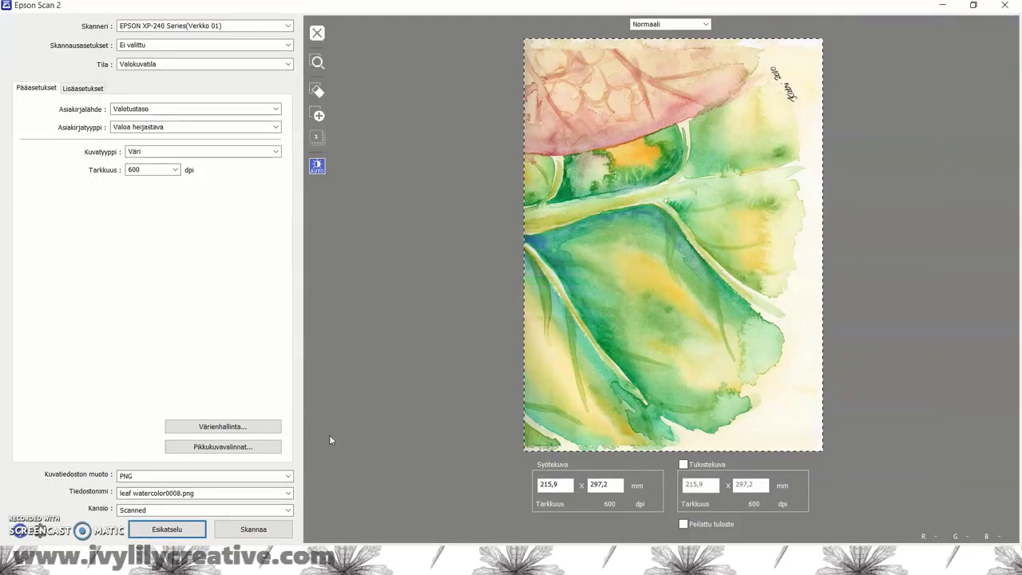
pyautogui.click(266, 530)
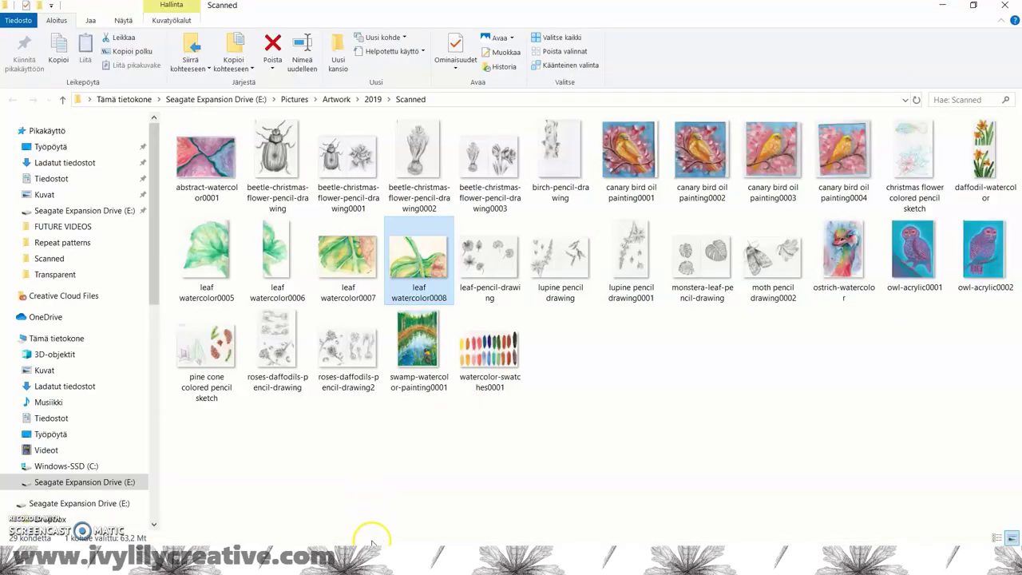
# Load the leaf watercolor0008 scan into GIMP alongside leaf watercolor0007 and bring up the leaf watercolor0007 image.
pyautogui.moveTo(376, 543); pyautogui.dragTo(437, 250)
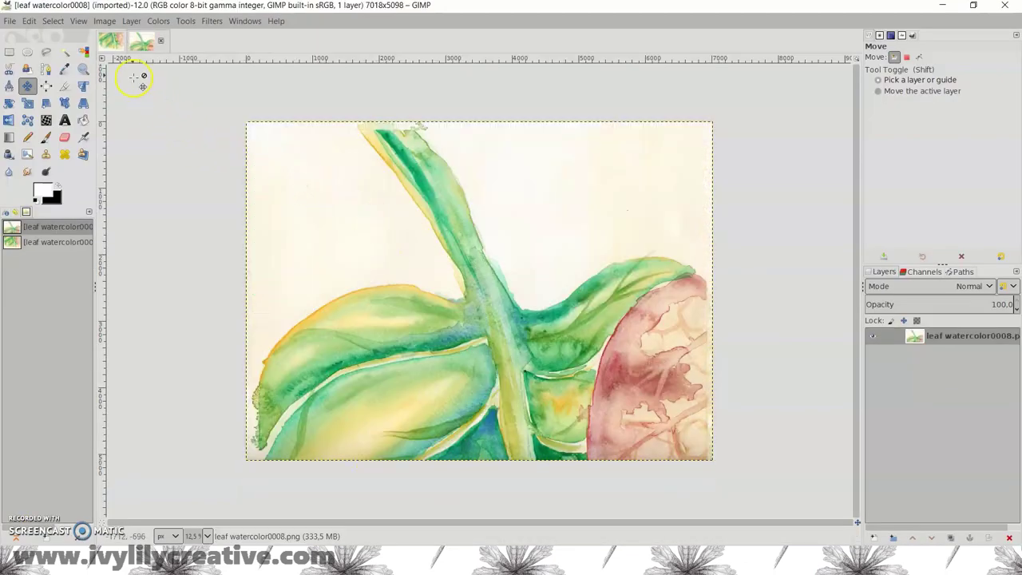
pyautogui.click(111, 44)
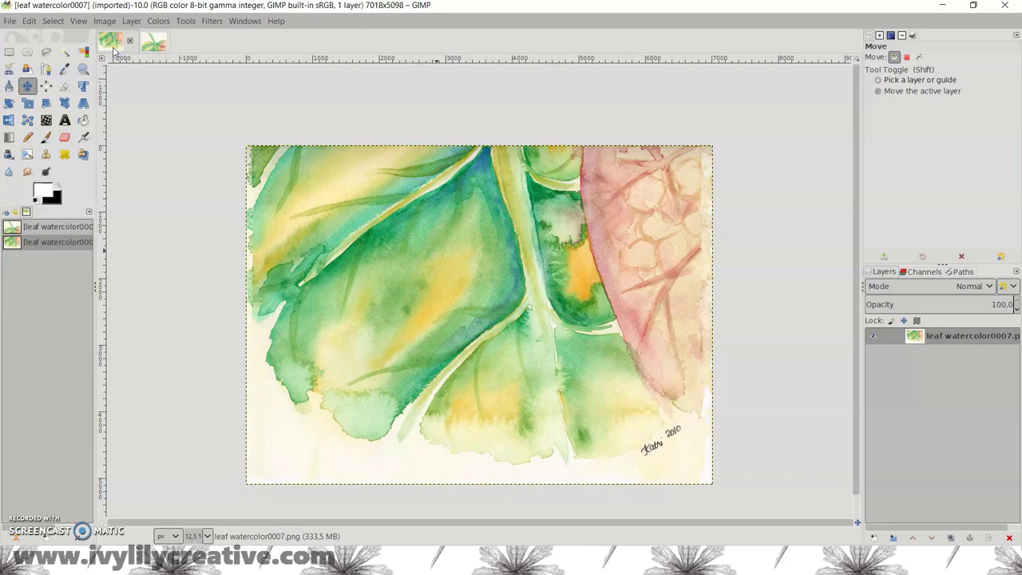
# Create a new image of 7500 × 11000 px filled with transparency.
pyautogui.click(8, 21)
pyautogui.click(24, 38)
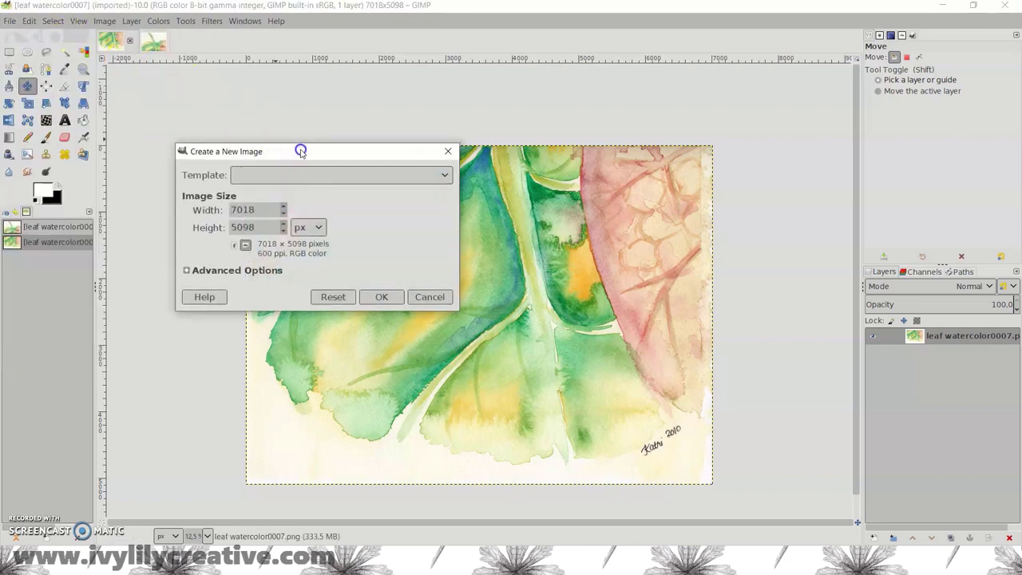
pyautogui.moveTo(299, 145); pyautogui.dragTo(302, 167)
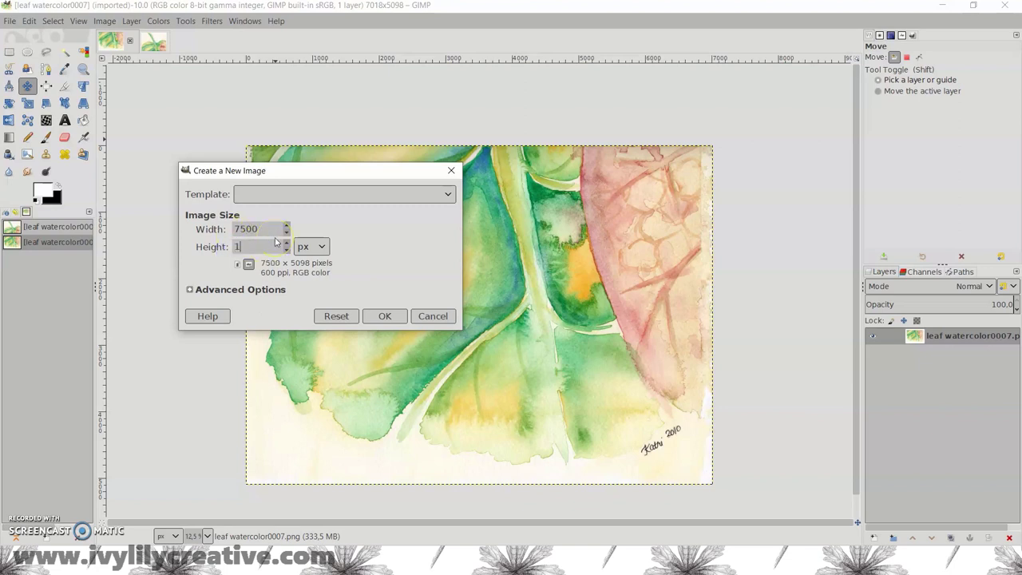
pyautogui.click(262, 291)
pyautogui.click(334, 444)
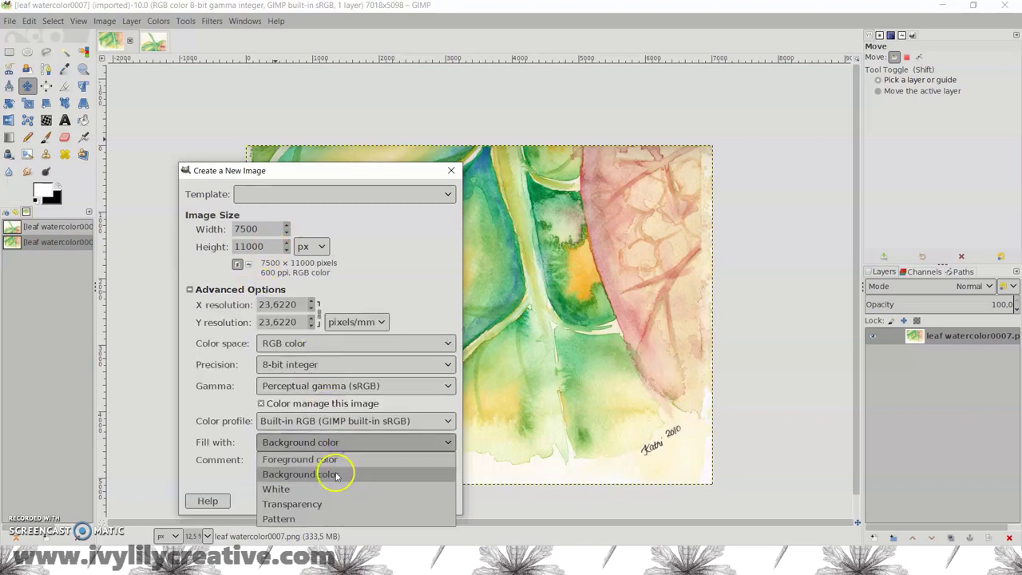
pyautogui.click(328, 504)
pyautogui.click(375, 501)
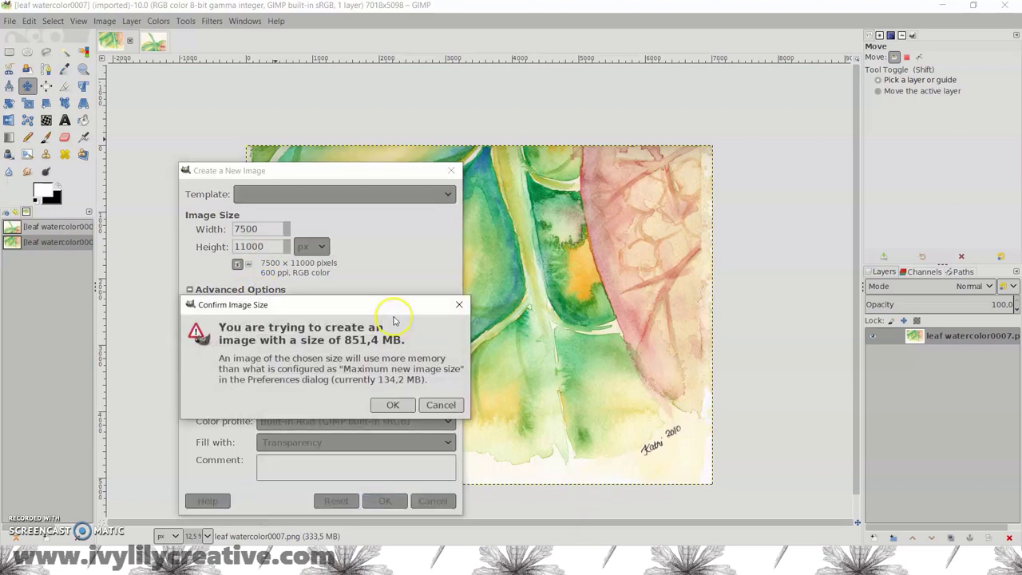
pyautogui.click(387, 399)
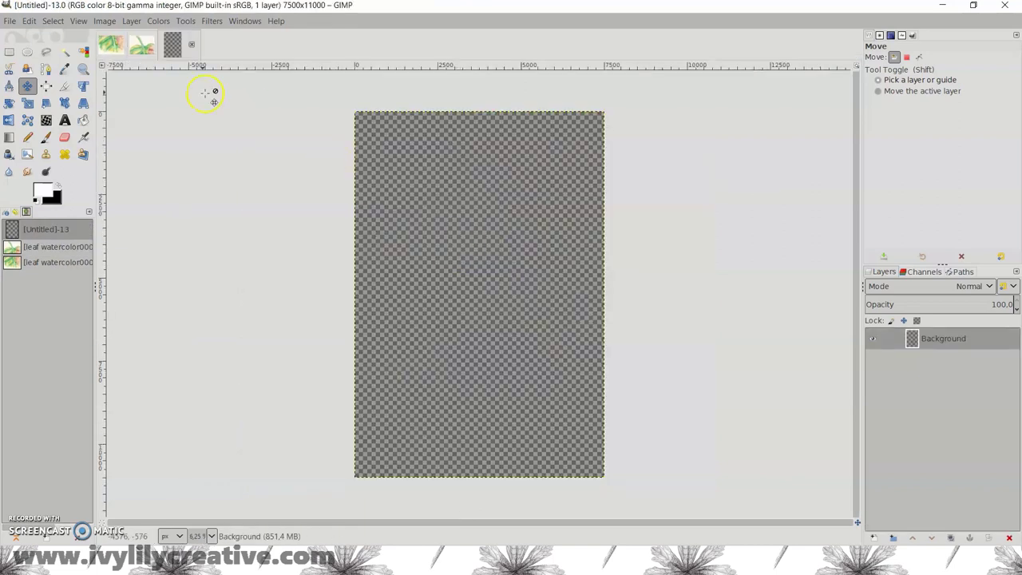
# Add both scans to the new image as layers, placing the stem half at the canvas top and the signed half at the bottom.
pyautogui.moveTo(115, 51); pyautogui.dragTo(397, 211)
pyautogui.moveTo(143, 45); pyautogui.dragTo(378, 126)
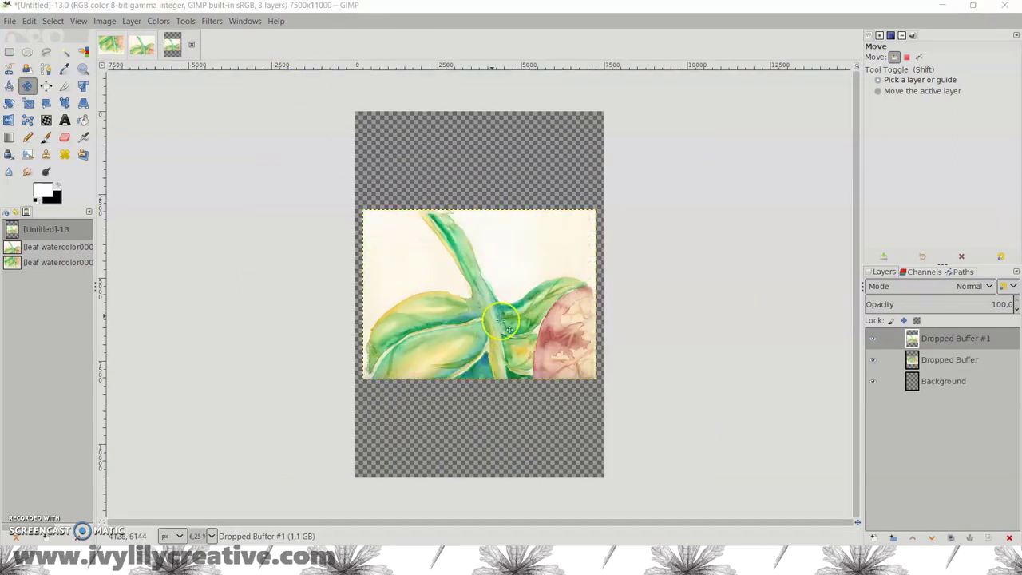
pyautogui.moveTo(509, 327); pyautogui.dragTo(527, 206)
pyautogui.moveTo(531, 359); pyautogui.dragTo(531, 427)
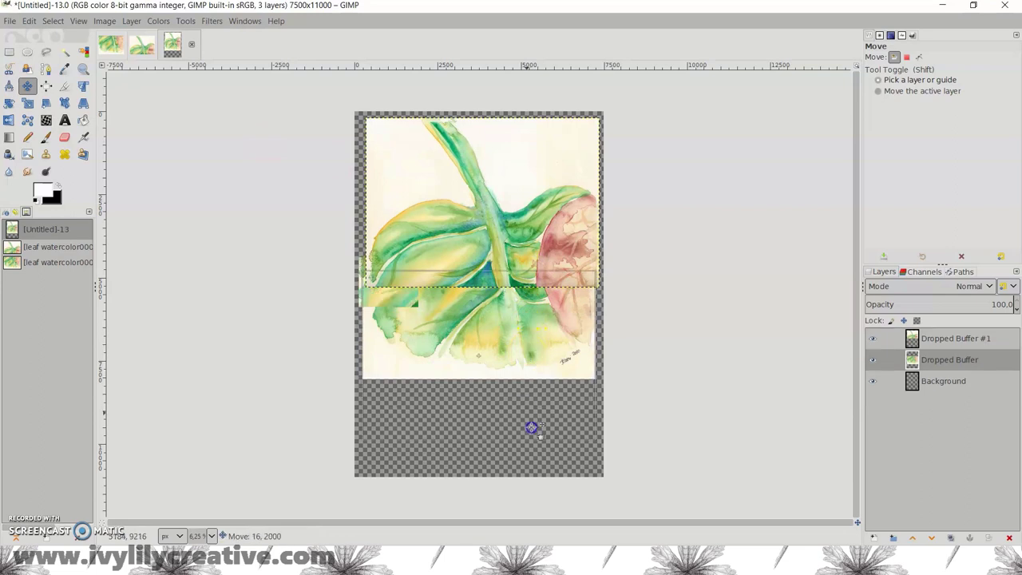
pyautogui.click(599, 342)
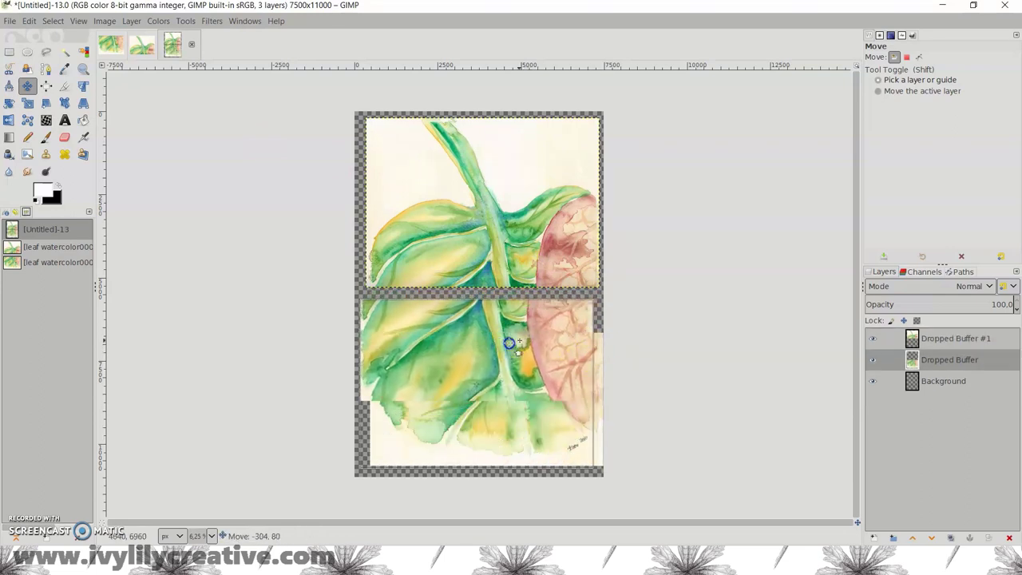
pyautogui.moveTo(509, 343); pyautogui.dragTo(512, 349)
# Reduce the signed half's layer opacity to 68.2 and move that layer to the top of the layer stack.
pyautogui.click(991, 332)
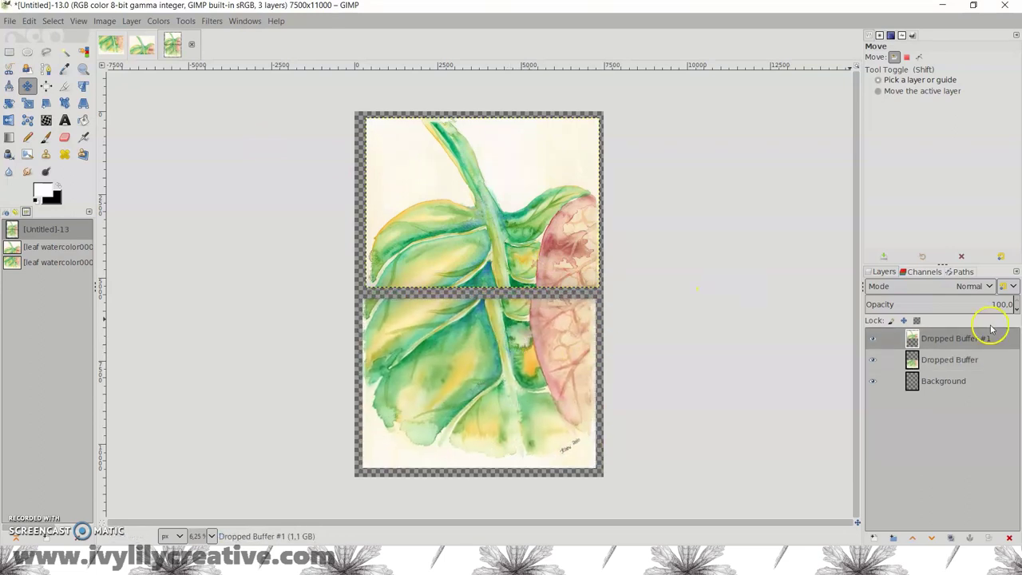
pyautogui.click(968, 361)
pyautogui.moveTo(993, 296); pyautogui.dragTo(968, 302)
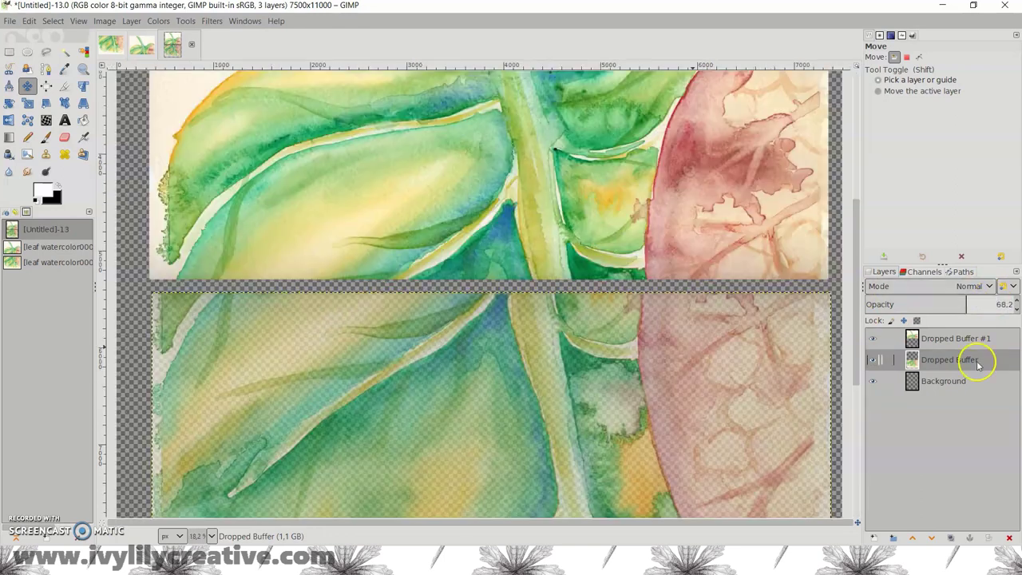
pyautogui.moveTo(976, 338); pyautogui.dragTo(976, 339)
# Move the semi-transparent signed half up to overlap the stem half, matching the leaf veins and the pink area's edge.
pyautogui.moveTo(626, 357); pyautogui.dragTo(632, 292)
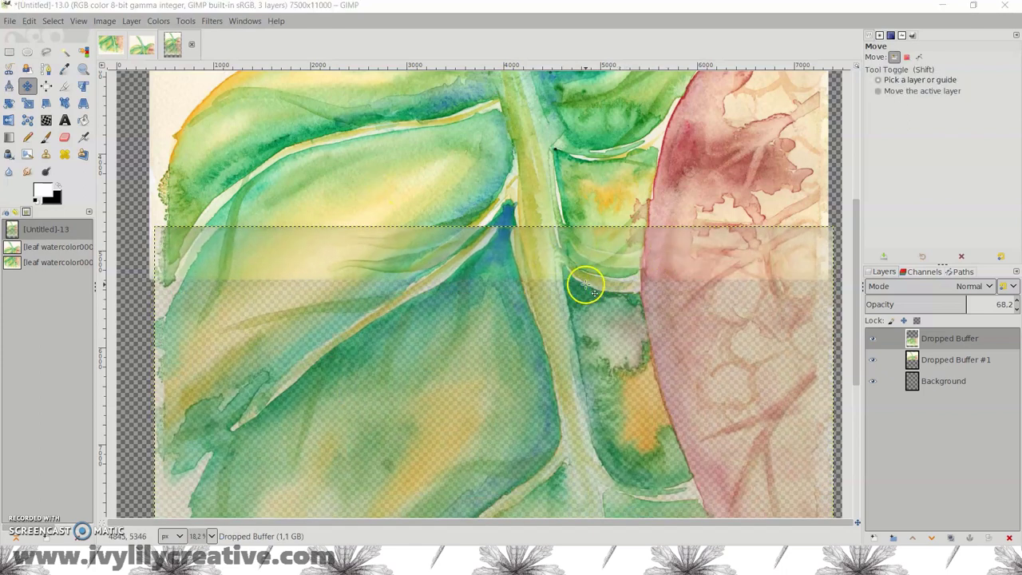
pyautogui.moveTo(586, 285); pyautogui.dragTo(590, 260)
pyautogui.scroll(1, 659, 236)
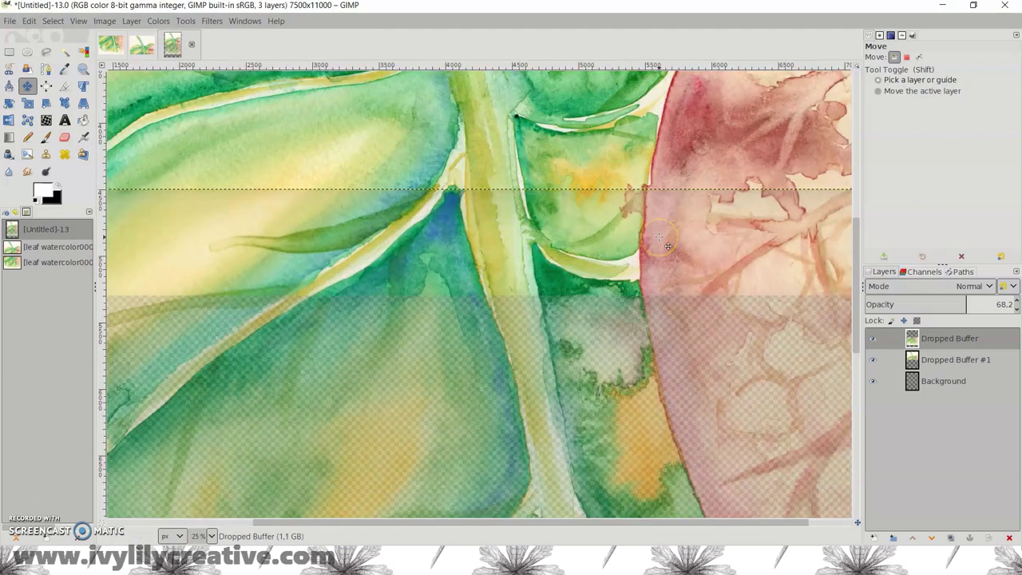
pyautogui.scroll(1, 668, 245)
# Vary the top layer's opacity down to 0 to compare the overlap, and set it to 100.
pyautogui.moveTo(967, 302); pyautogui.dragTo(947, 301)
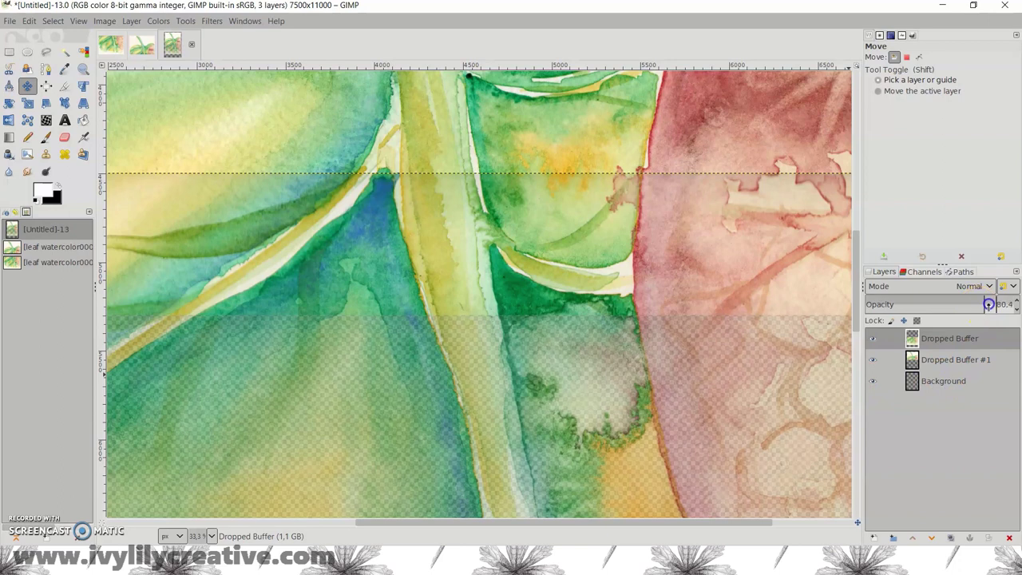
pyautogui.scroll(3, 464, 115)
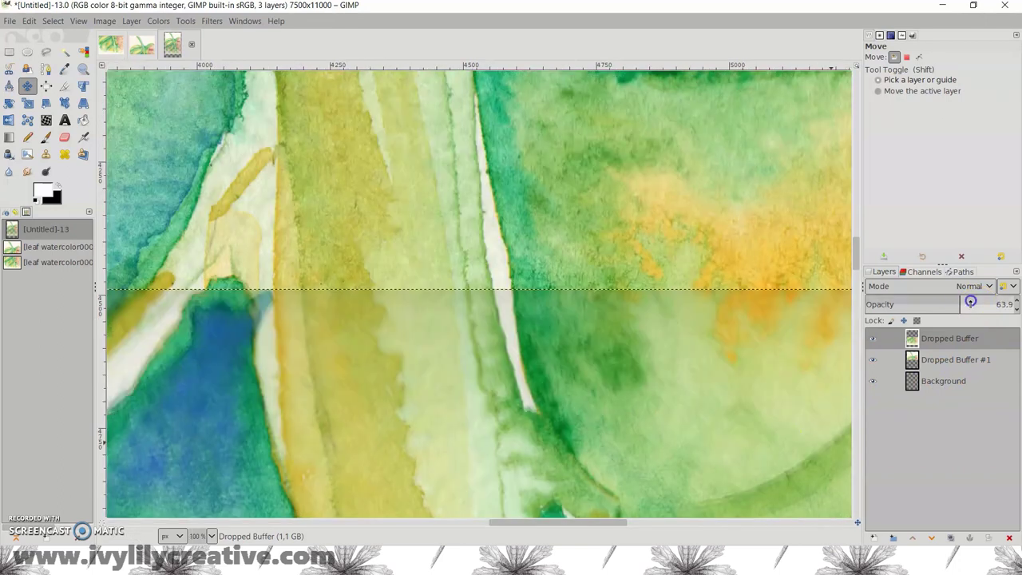
pyautogui.moveTo(970, 301); pyautogui.dragTo(662, 292)
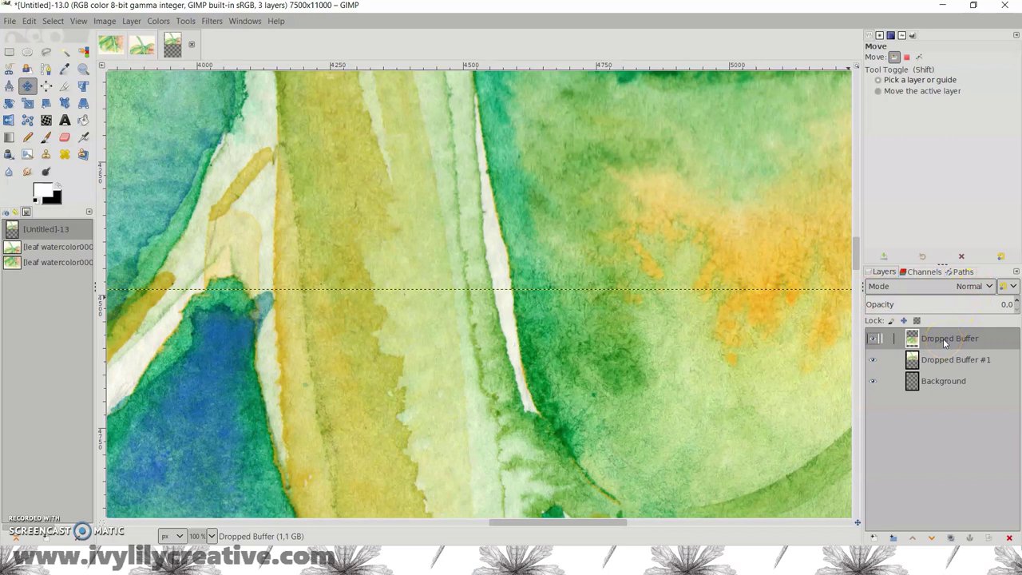
pyautogui.moveTo(996, 306); pyautogui.dragTo(1011, 303)
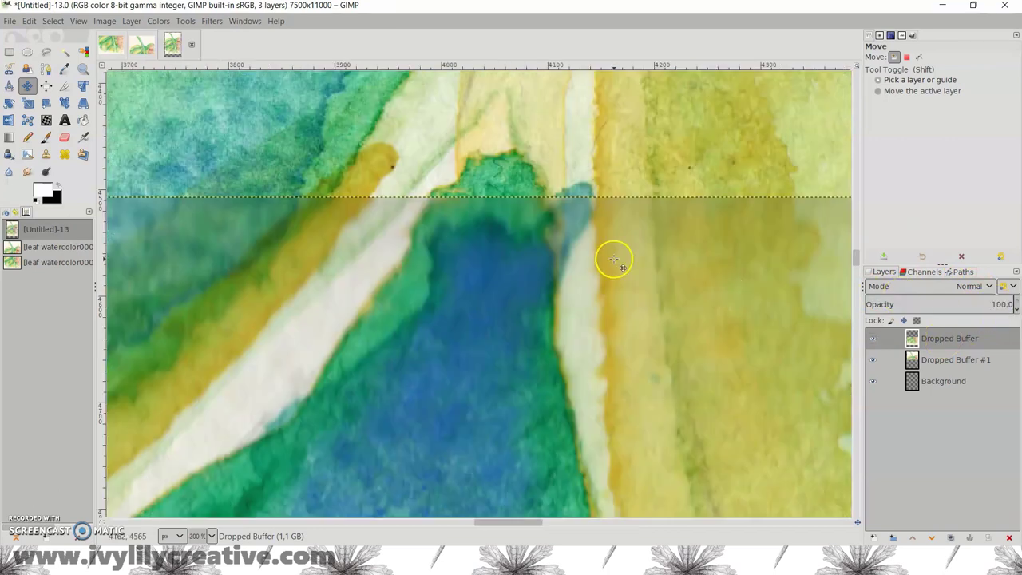
# Toggle the top layer's visibility to compare the overlap at the blue area and nudge the layer slightly up to match.
pyautogui.click(874, 339)
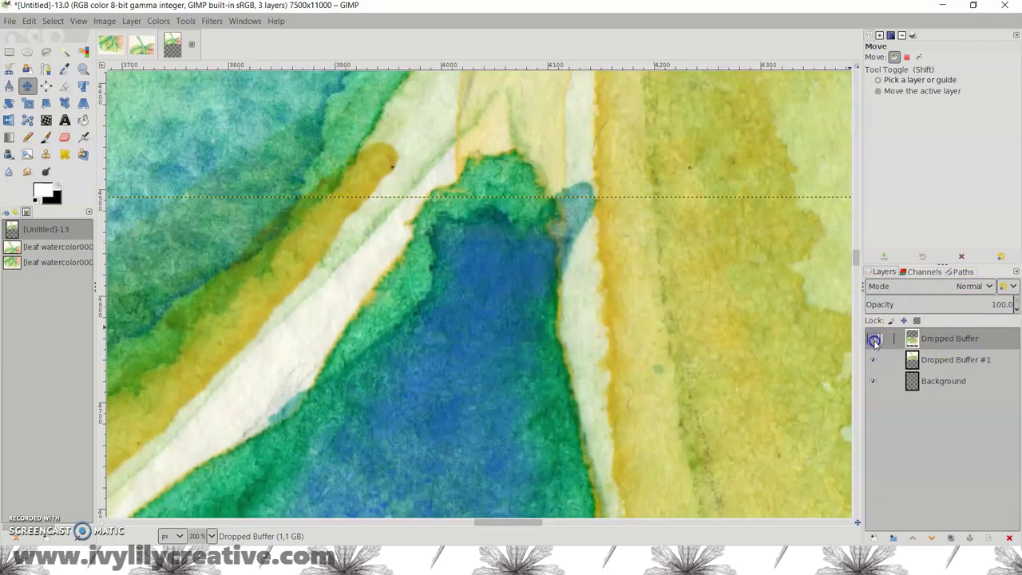
pyautogui.click(875, 341)
pyautogui.moveTo(501, 241); pyautogui.dragTo(479, 246)
pyautogui.click(873, 338)
pyautogui.click(873, 338)
pyautogui.moveTo(532, 274); pyautogui.dragTo(532, 274)
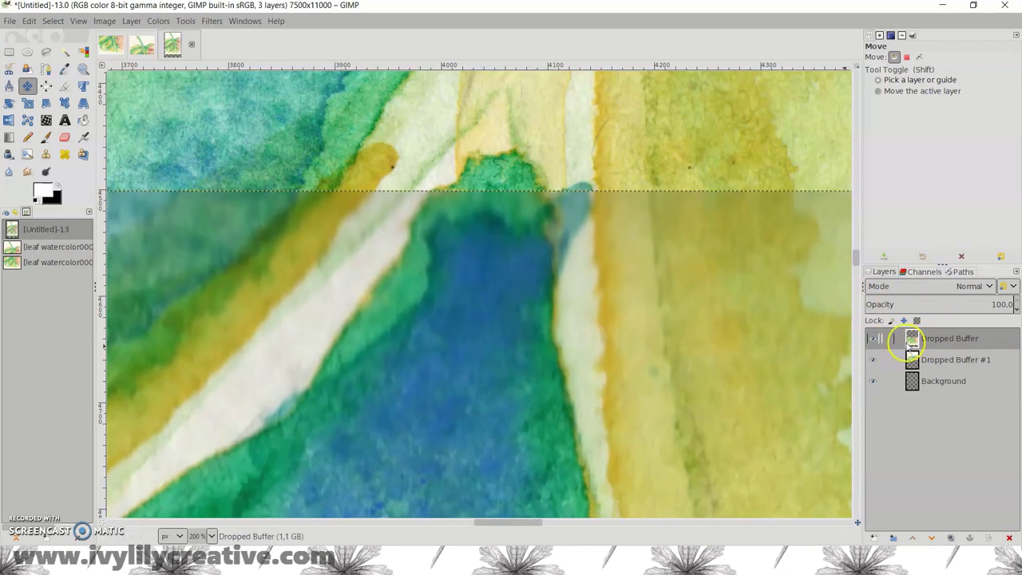
# Fine-tune the top layer by 1 px horizontally, toggling its visibility to check the alignment along the overlap.
pyautogui.click(873, 338)
pyautogui.click(873, 339)
pyautogui.click(873, 339)
pyautogui.click(873, 338)
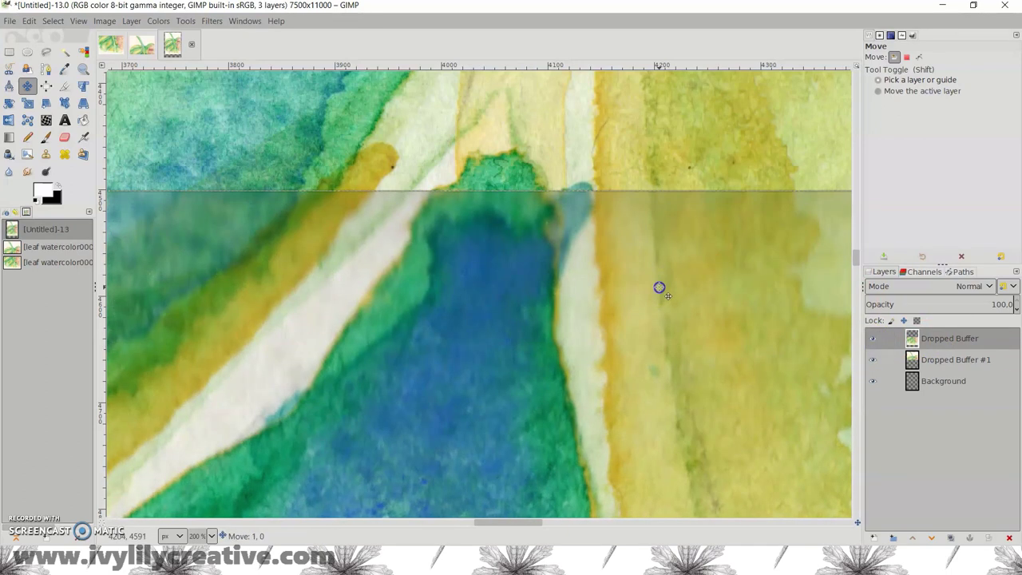
pyautogui.click(873, 339)
pyautogui.click(873, 339)
pyautogui.click(873, 339)
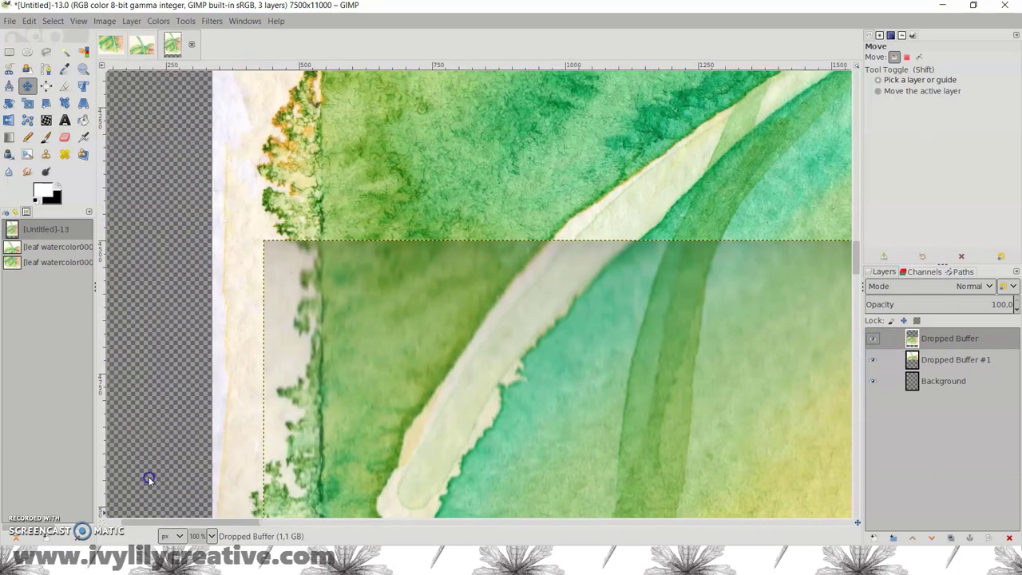
pyautogui.moveTo(149, 479); pyautogui.dragTo(515, 507)
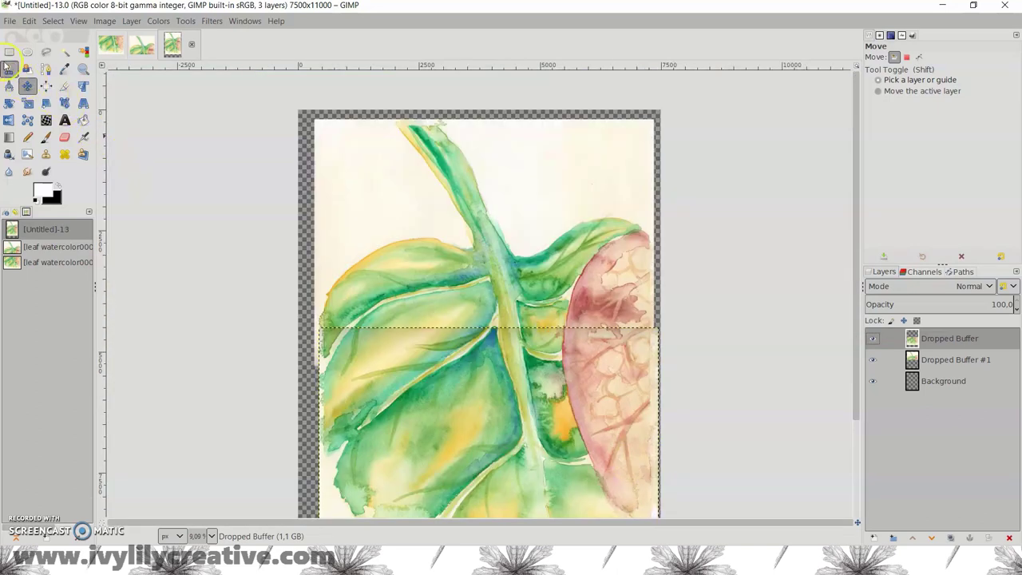
# Select a full-width rectangle about 7810 × 550 px over the top layer's upper edge, without a fixed aspect ratio, and cut it away.
pyautogui.click(9, 52)
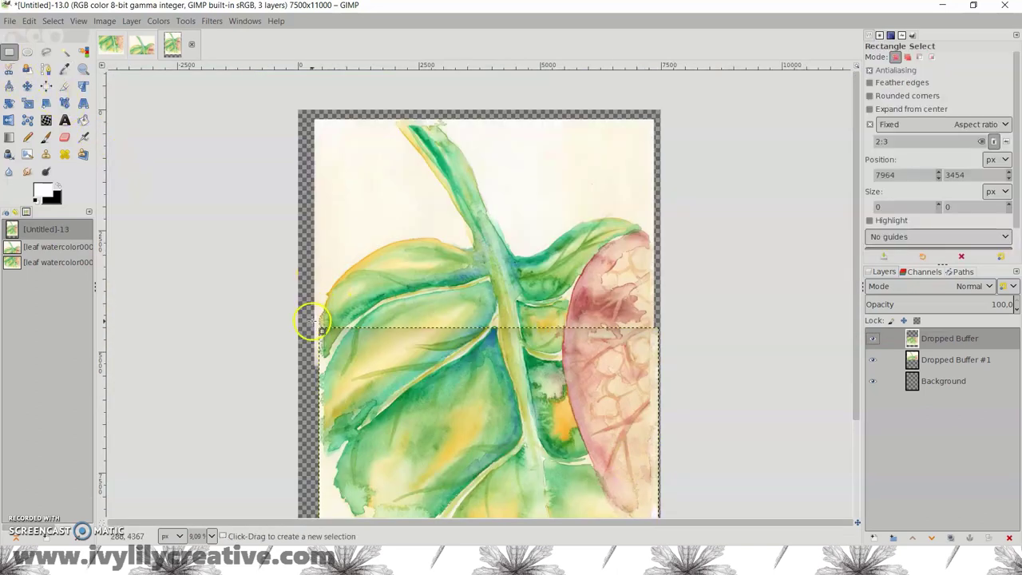
pyautogui.click(820, 294)
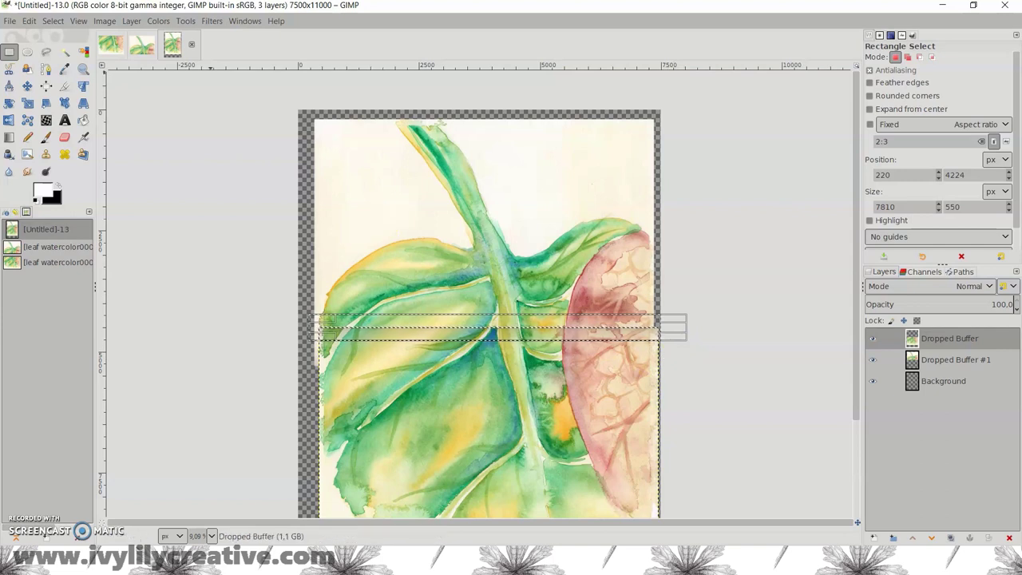
pyautogui.click(131, 21)
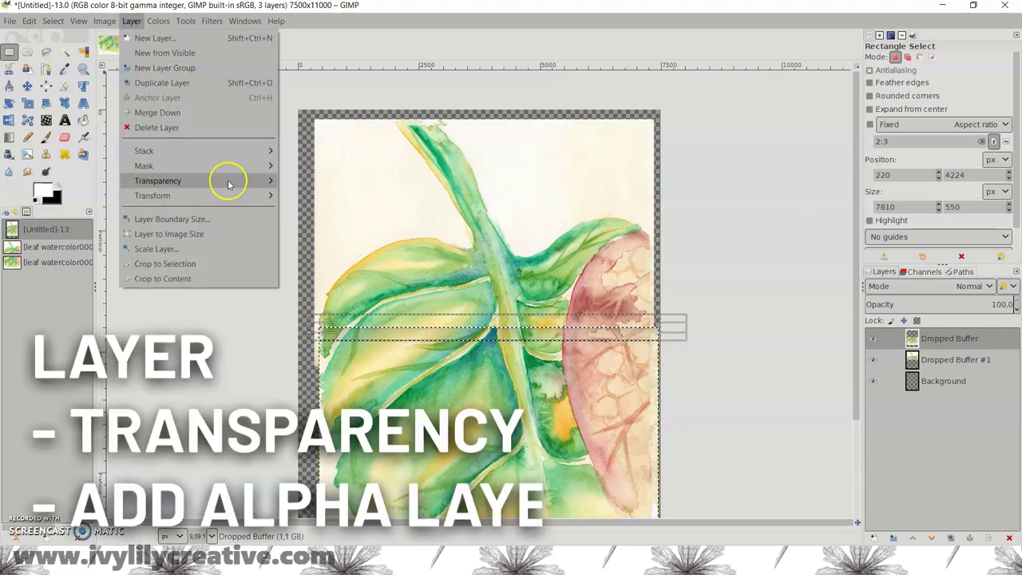
pyautogui.moveTo(269, 184)
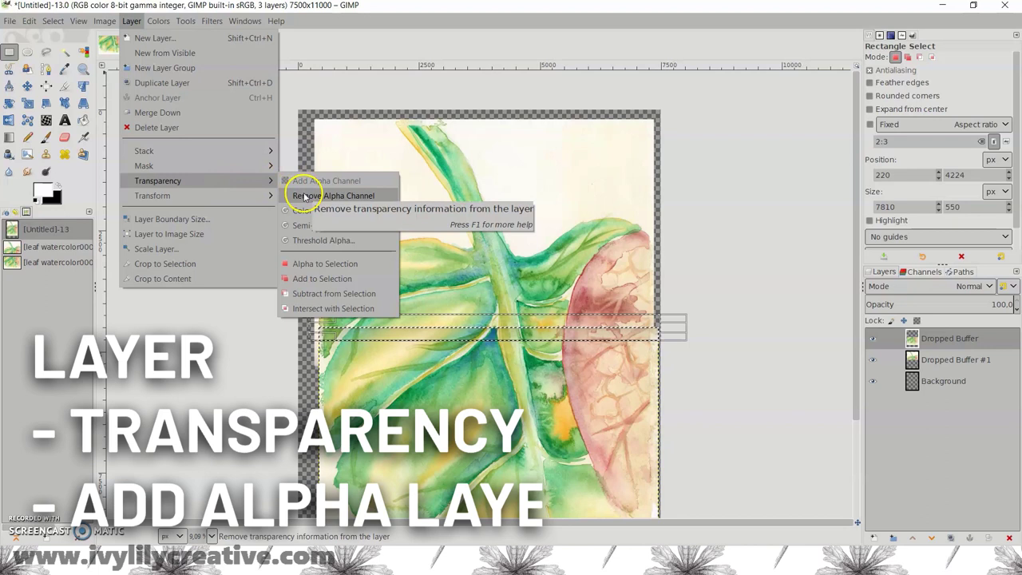
pyautogui.click(407, 37)
pyautogui.press('ctrl')
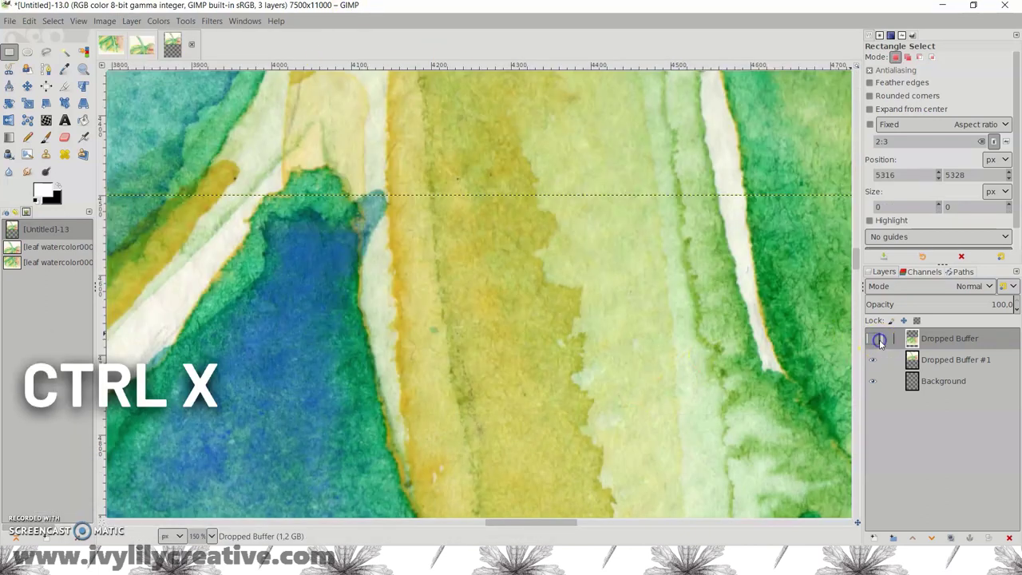
# Toggle the top layer's visibility at several zoom levels to compare the overlap around the stem, the leaf veins and the whole painting.
pyautogui.click(876, 339)
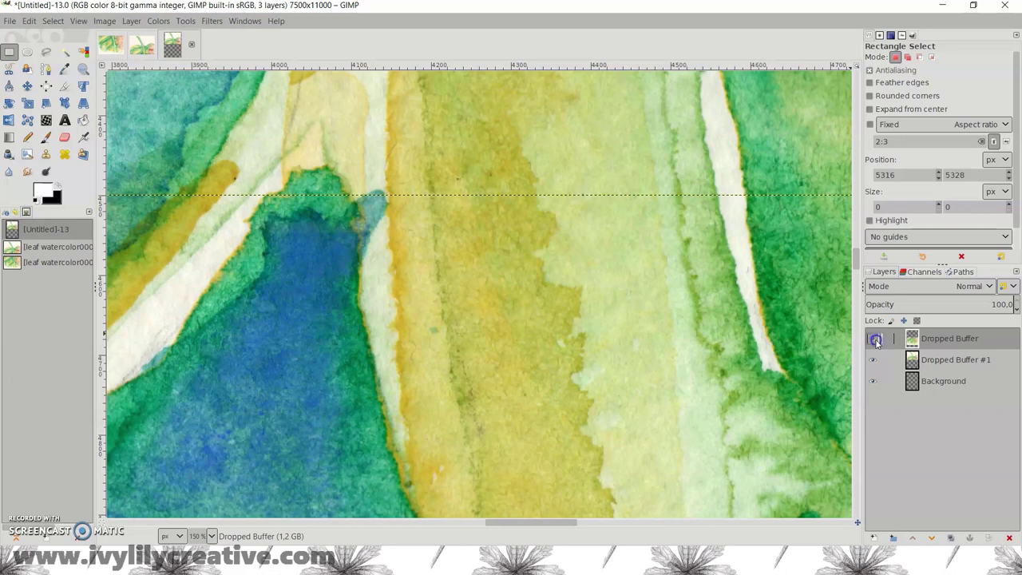
pyautogui.click(873, 339)
pyautogui.scroll(-2, 709, 429)
pyautogui.click(873, 338)
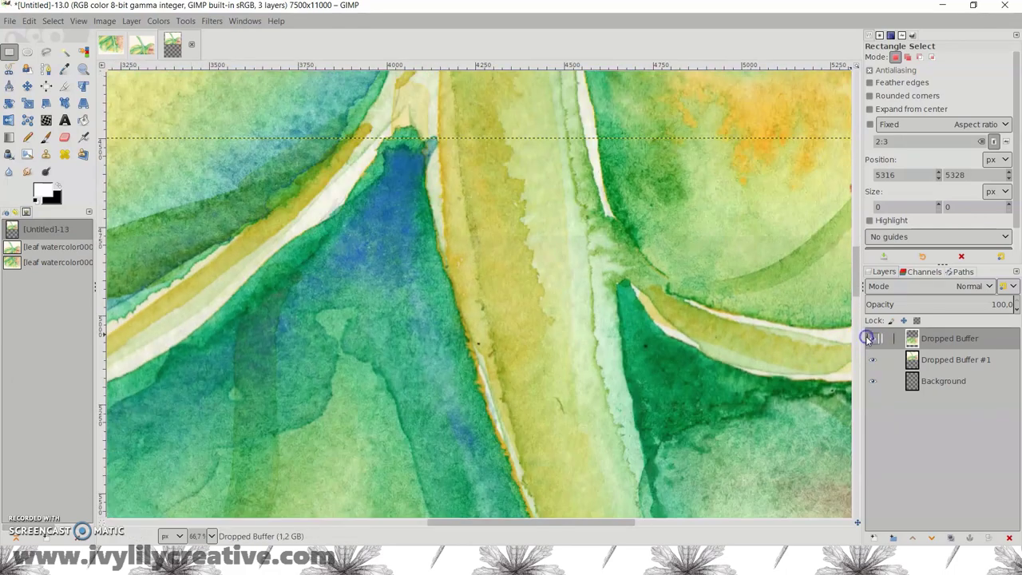
pyautogui.click(872, 338)
pyautogui.click(872, 339)
pyautogui.scroll(2, 686, 323)
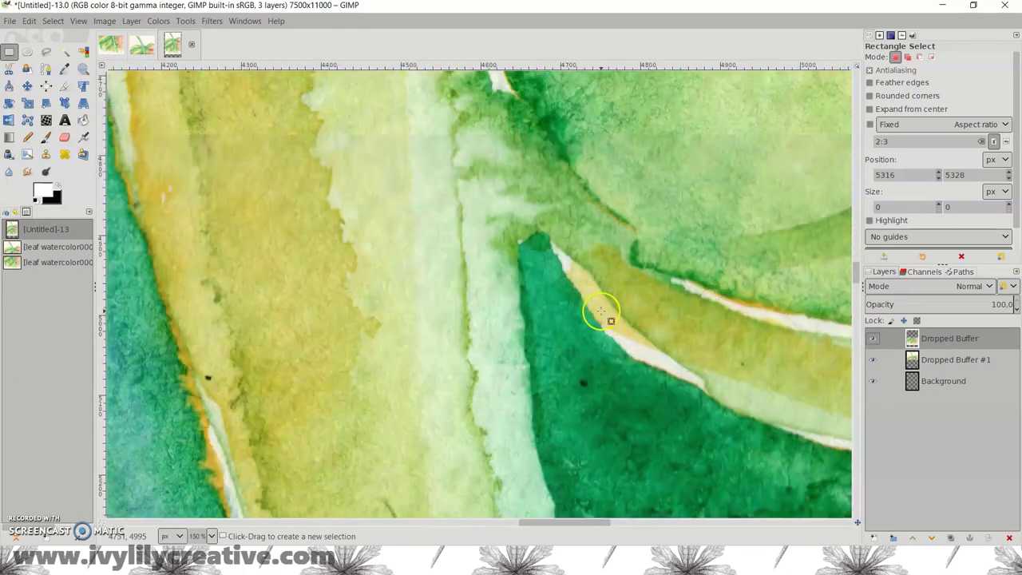
pyautogui.scroll(2, 570, 343)
pyautogui.moveTo(539, 522); pyautogui.dragTo(192, 493)
pyautogui.scroll(-7, 731, 460)
pyautogui.scroll(-5, 767, 462)
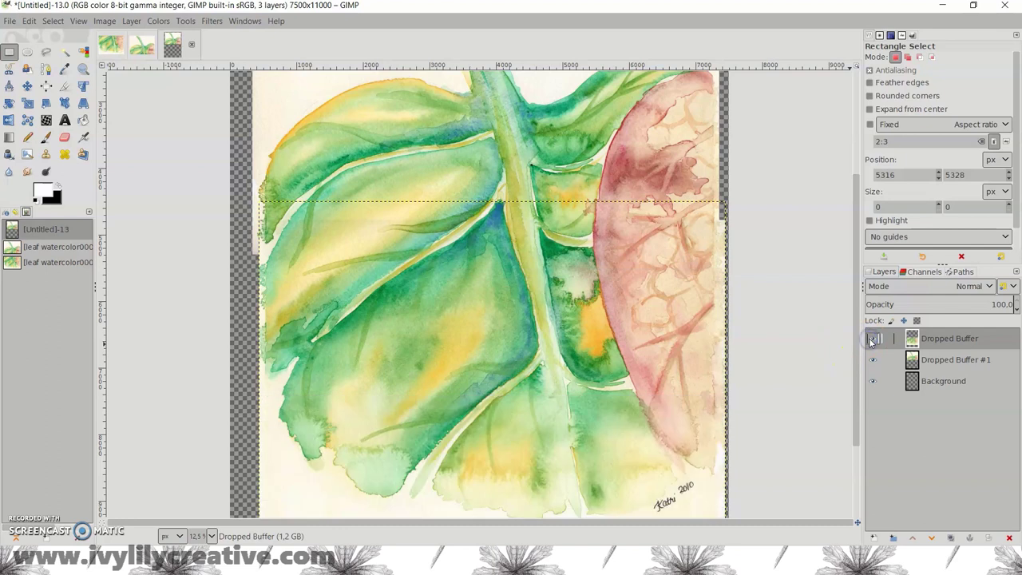
# Rotate the top layer by -0.06 degrees to line up the veins in the pink area.
pyautogui.scroll(2, 736, 277)
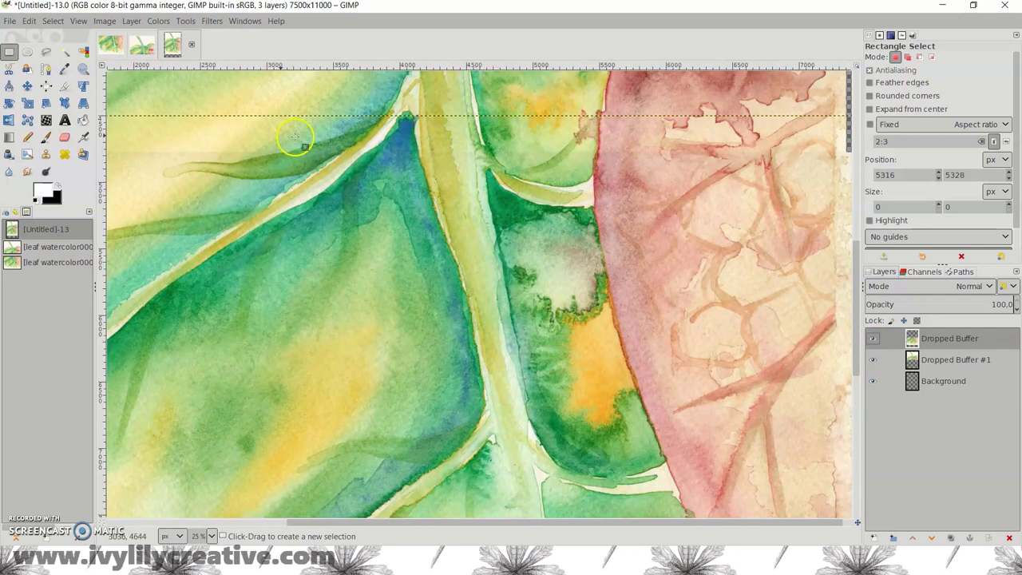
pyautogui.click(10, 102)
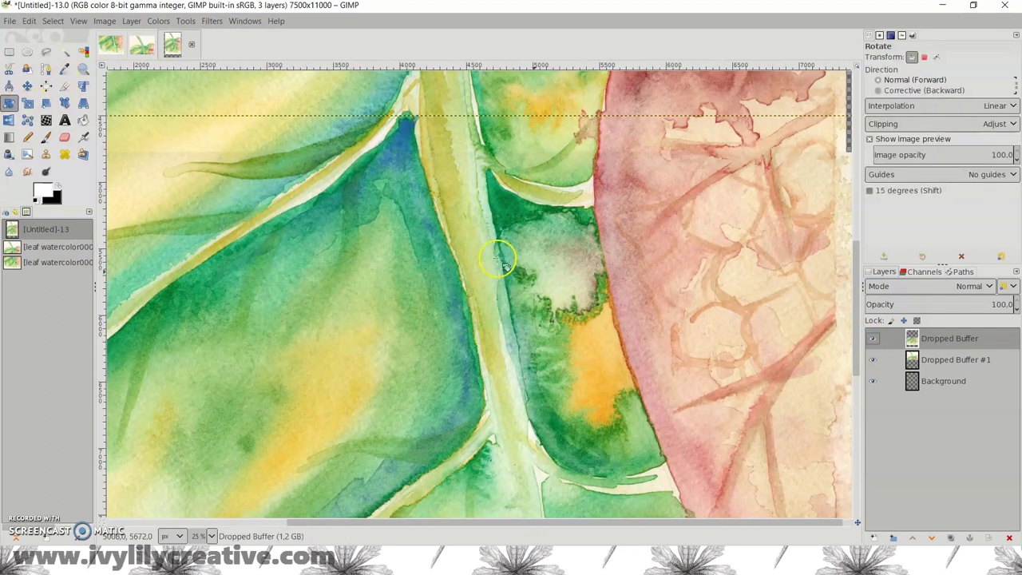
pyautogui.moveTo(653, 523); pyautogui.dragTo(781, 524)
pyautogui.press('+')
pyautogui.press('+')
pyautogui.scroll(8, 797, 218)
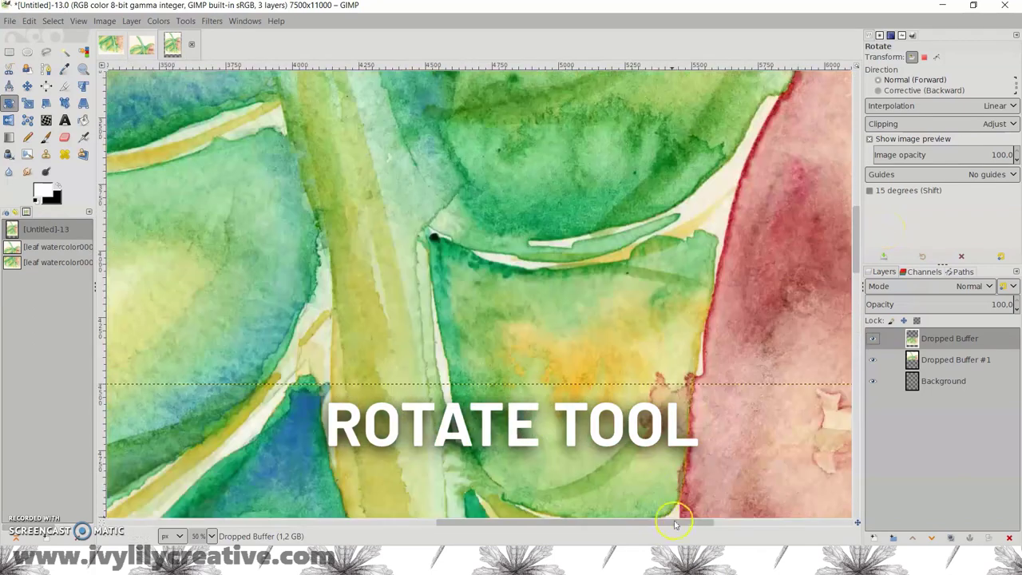
pyautogui.moveTo(675, 522); pyautogui.dragTo(816, 523)
pyautogui.scroll(2, 803, 409)
pyautogui.scroll(-3, 735, 343)
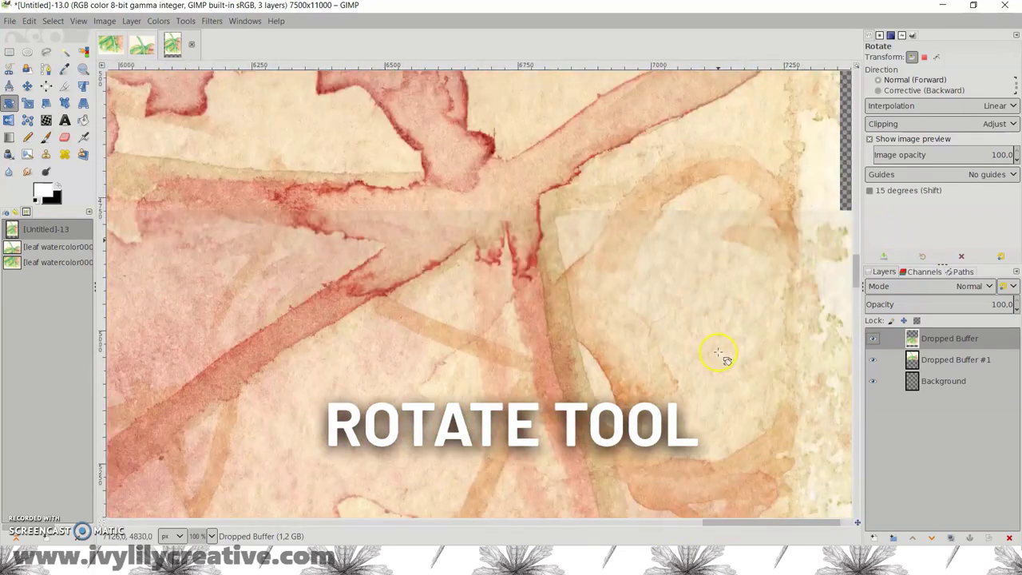
pyautogui.click(700, 307)
pyautogui.moveTo(700, 307); pyautogui.dragTo(699, 305)
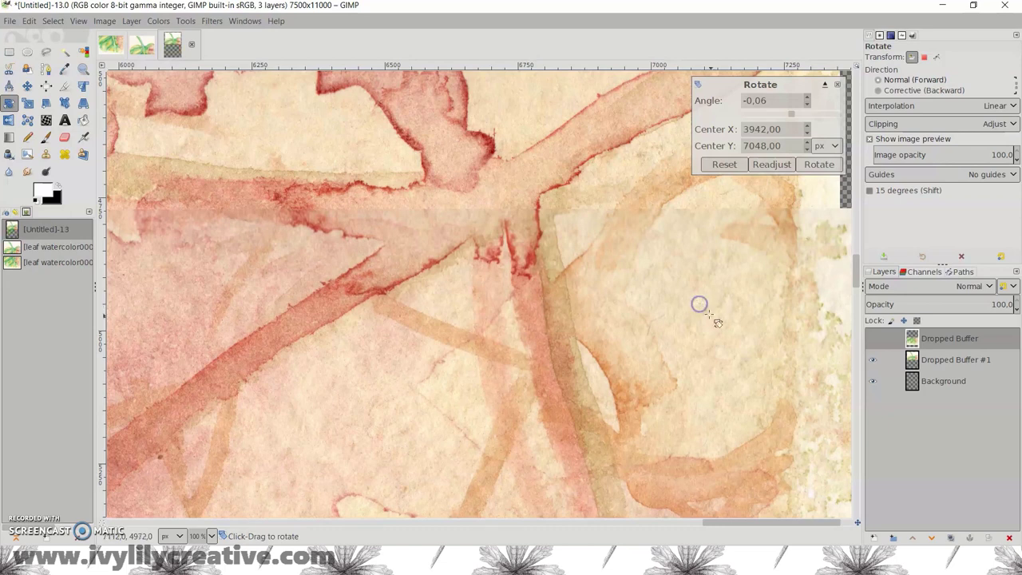
pyautogui.click(817, 164)
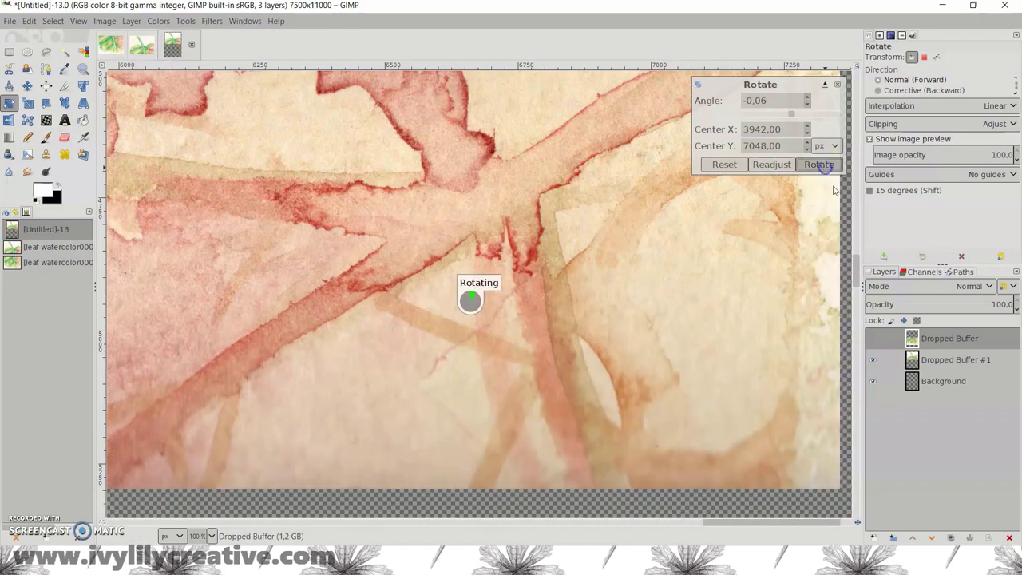
# Toggle the top layer's visibility over the whole painting to check the alignment of the rotated half.
pyautogui.scroll(-6, 815, 302)
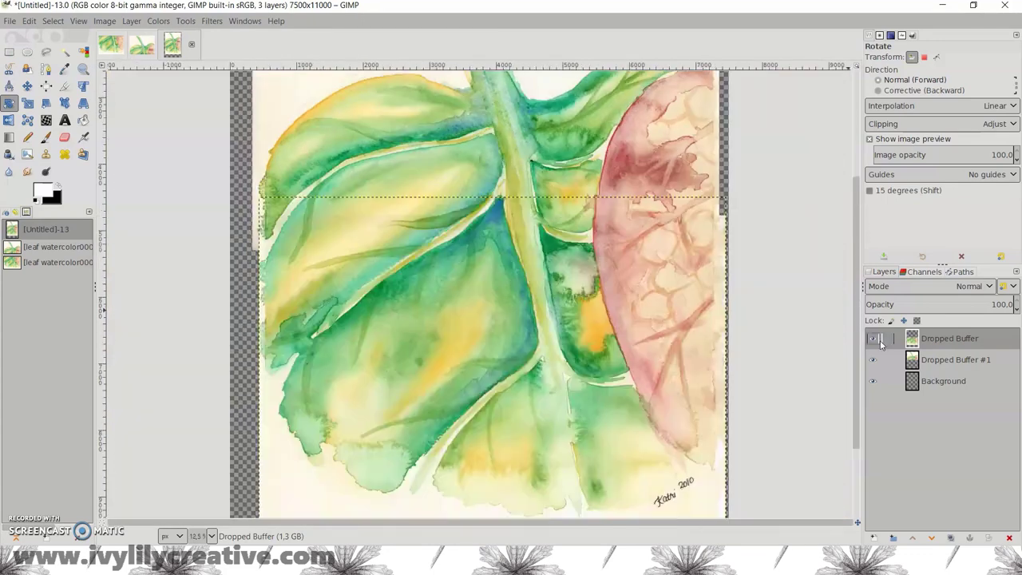
pyautogui.click(877, 338)
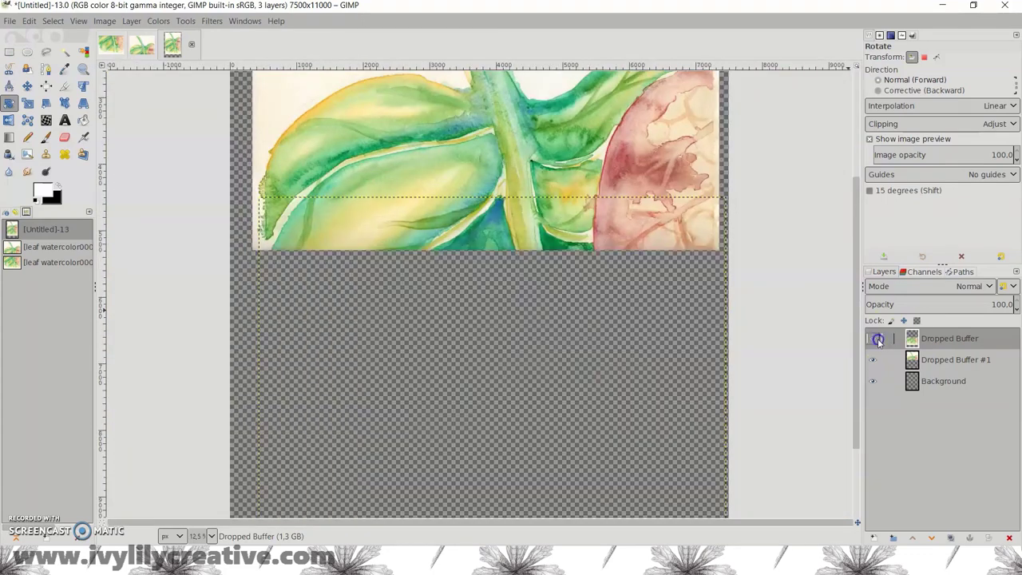
pyautogui.click(877, 338)
pyautogui.click(877, 338)
pyautogui.click(877, 339)
pyautogui.click(877, 339)
pyautogui.click(878, 339)
# Rotate the top layer by about -0.13 degrees and toggle its visibility to check the match.
pyautogui.moveTo(271, 342); pyautogui.dragTo(277, 352)
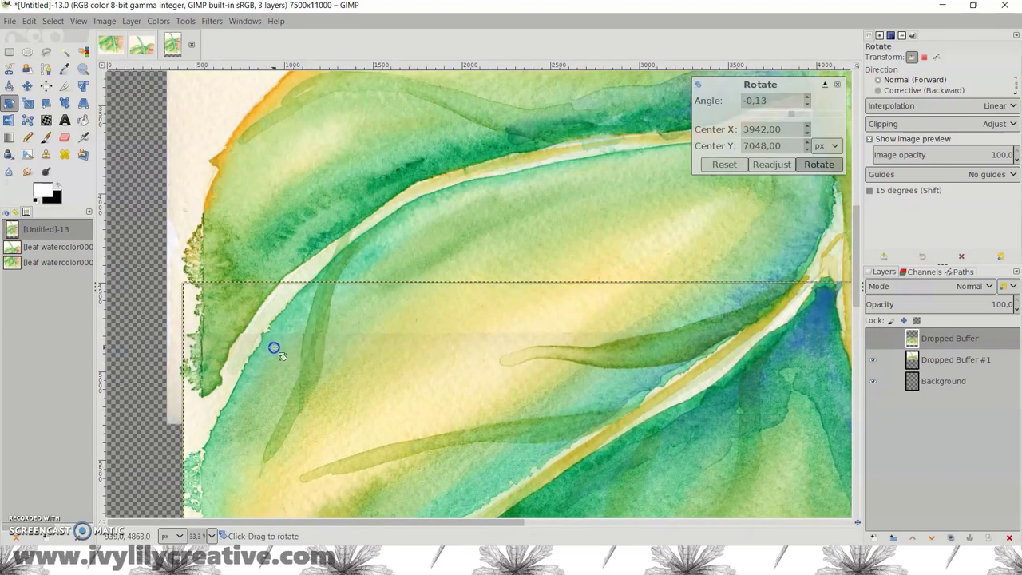
pyautogui.click(826, 166)
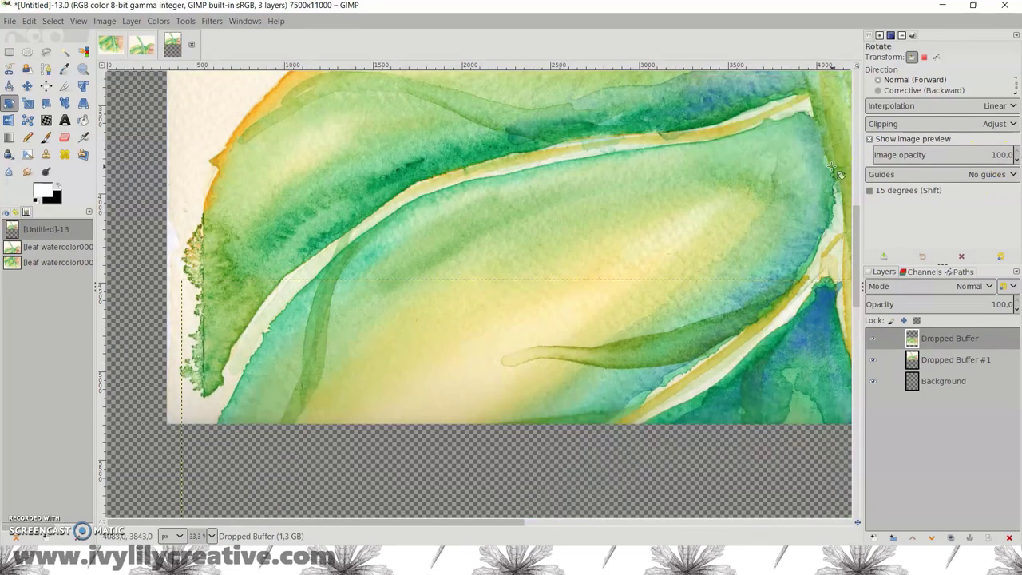
pyautogui.scroll(-4, 650, 338)
pyautogui.click(873, 338)
pyautogui.click(873, 339)
pyautogui.click(873, 339)
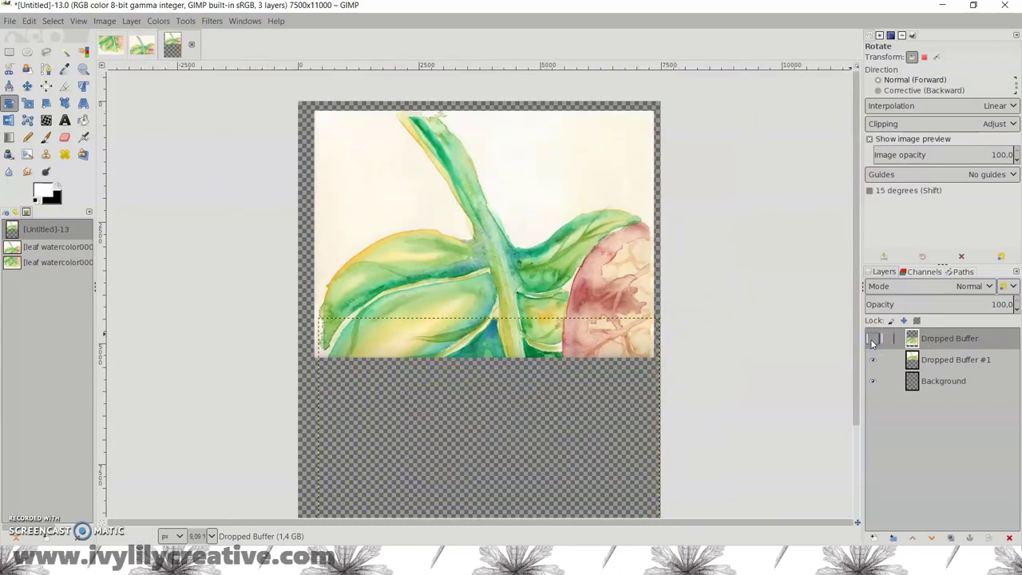
pyautogui.click(873, 339)
# Shift the top layer about 10 px horizontally and 2 px vertically, and check the overlap by toggling its visibility.
pyautogui.scroll(5, 549, 344)
pyautogui.press('m')
pyautogui.moveTo(347, 324); pyautogui.dragTo(348, 323)
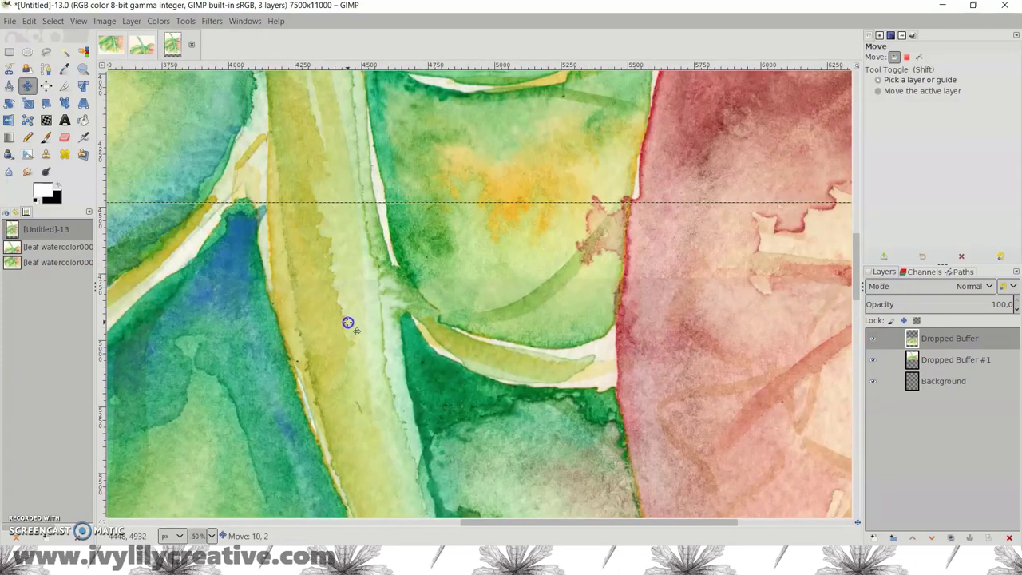
pyautogui.scroll(-5, 550, 295)
pyautogui.click(874, 339)
pyautogui.click(873, 338)
pyautogui.click(874, 339)
pyautogui.click(874, 339)
pyautogui.click(874, 338)
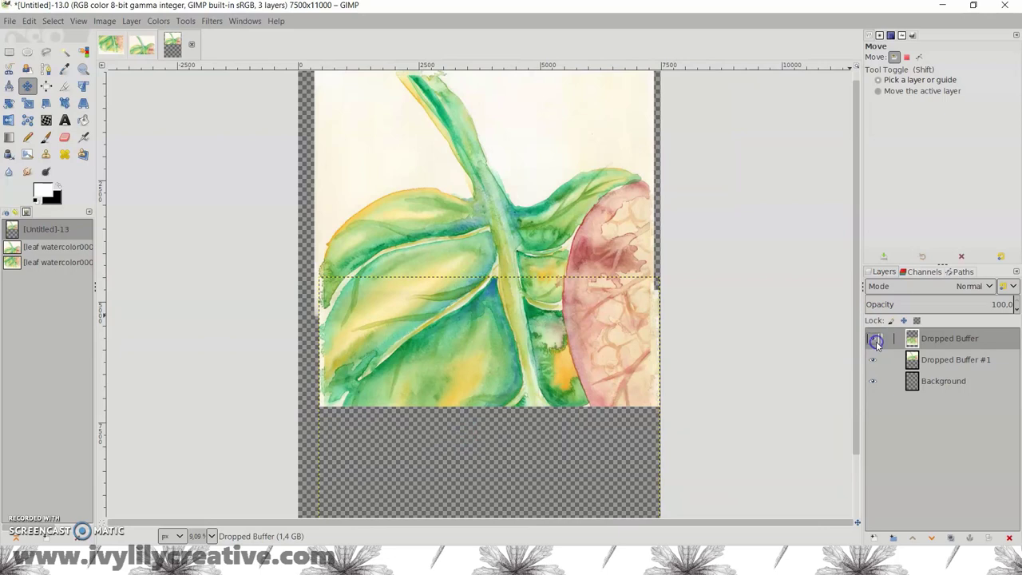
pyautogui.click(874, 338)
pyautogui.scroll(5, 436, 511)
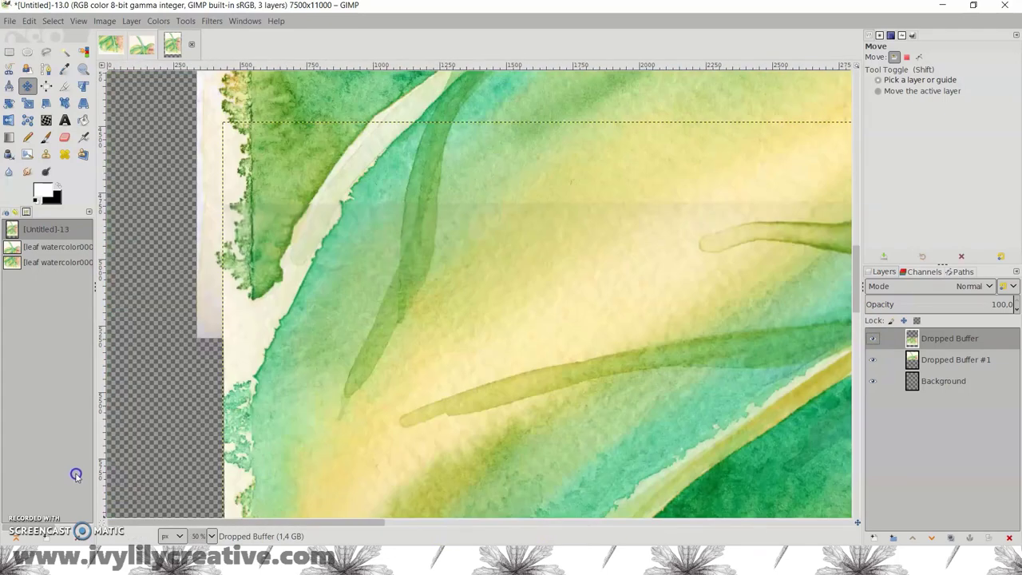
pyautogui.scroll(-3, 137, 468)
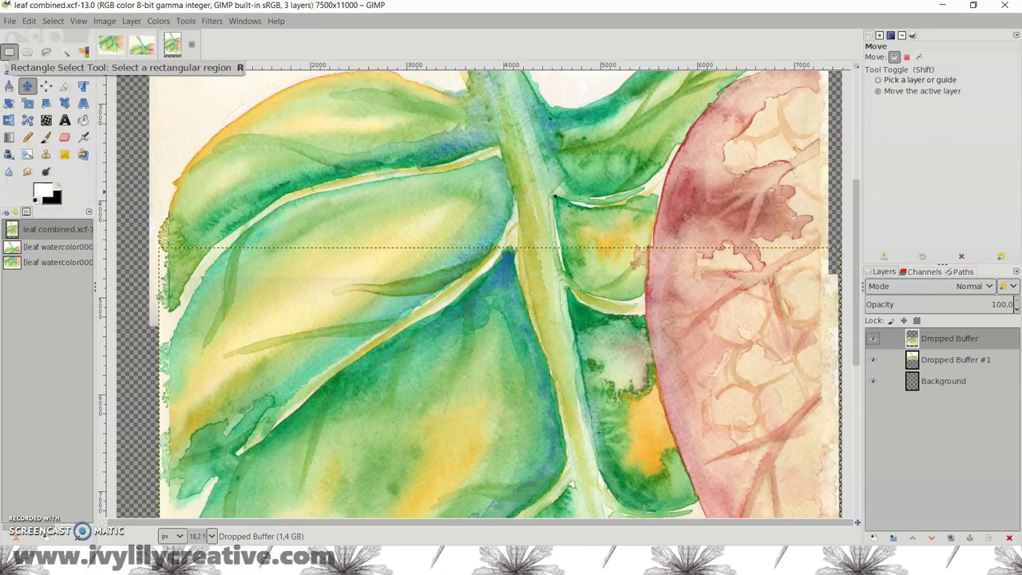
# Select a full-width strip about 7150 × 226 px along the top layer's upper visible edge, cut it away and clear the selection.
pyautogui.click(8, 53)
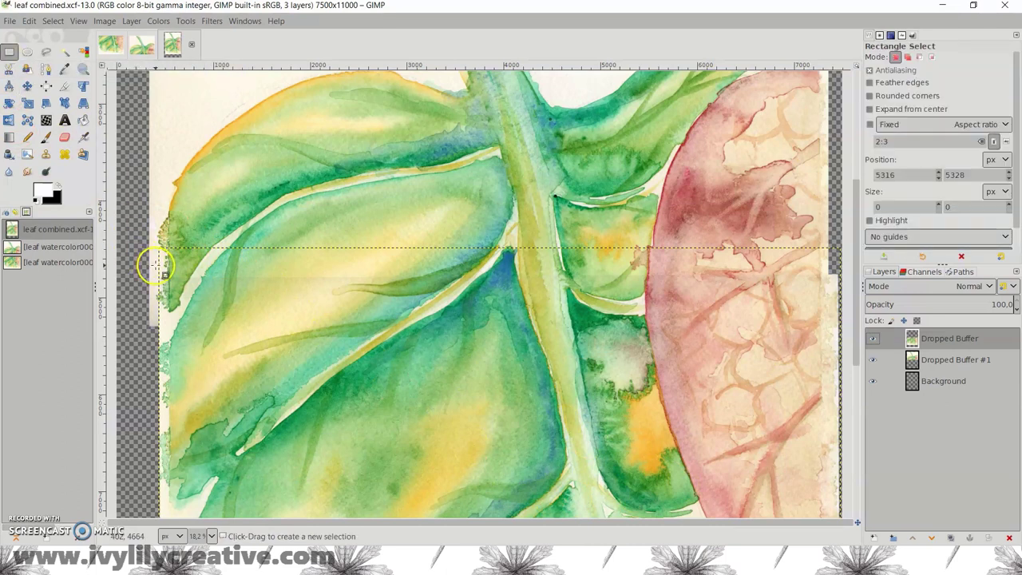
pyautogui.moveTo(156, 265); pyautogui.dragTo(846, 287)
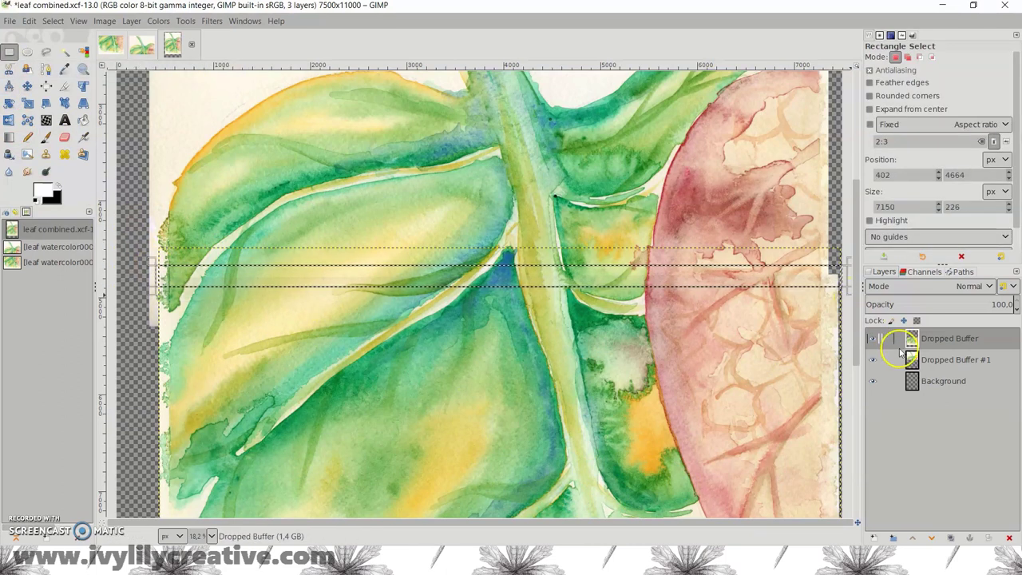
pyautogui.click(362, 307)
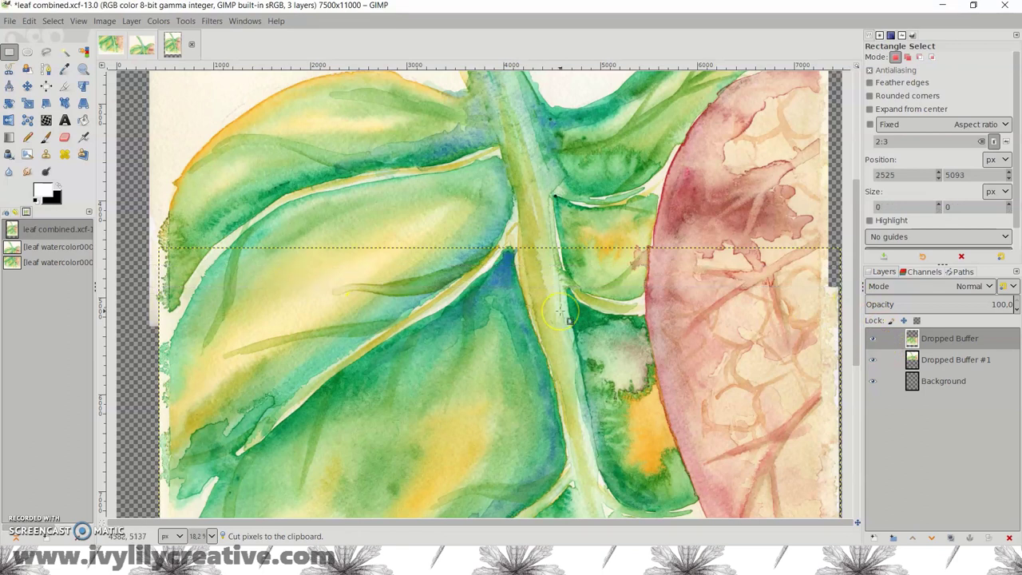
# Toggle the top layer's visibility to compare the two halves along the trimmed seam around the stem.
pyautogui.keyDown('ctrl'); pyautogui.scroll(3, 568, 317); pyautogui.keyUp('ctrl')
pyautogui.scroll(-2, 563, 314)
pyautogui.scroll(2, 573, 324)
pyautogui.click(549, 518)
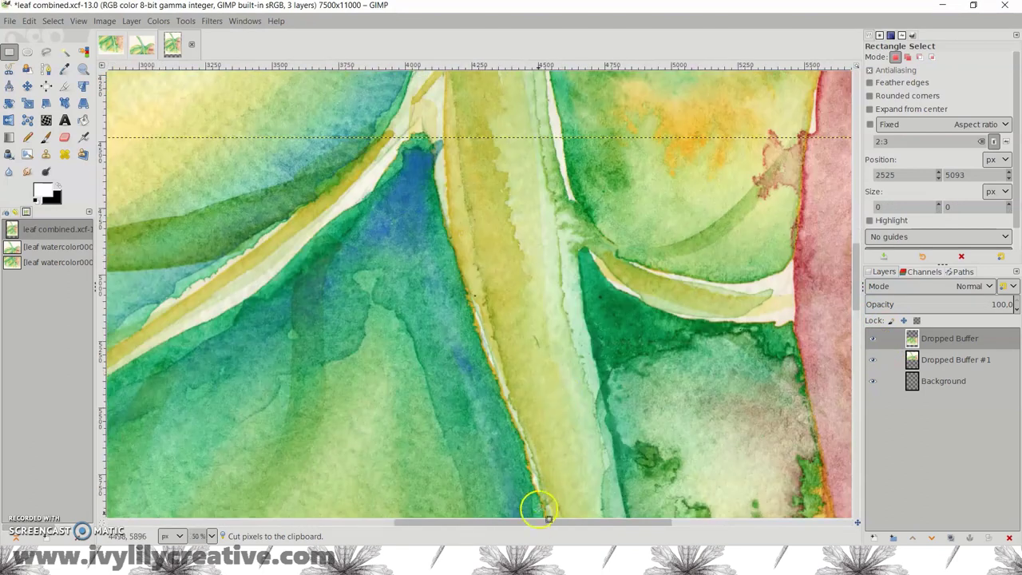
pyautogui.click(875, 338)
pyautogui.click(876, 338)
pyautogui.click(876, 339)
pyautogui.click(875, 338)
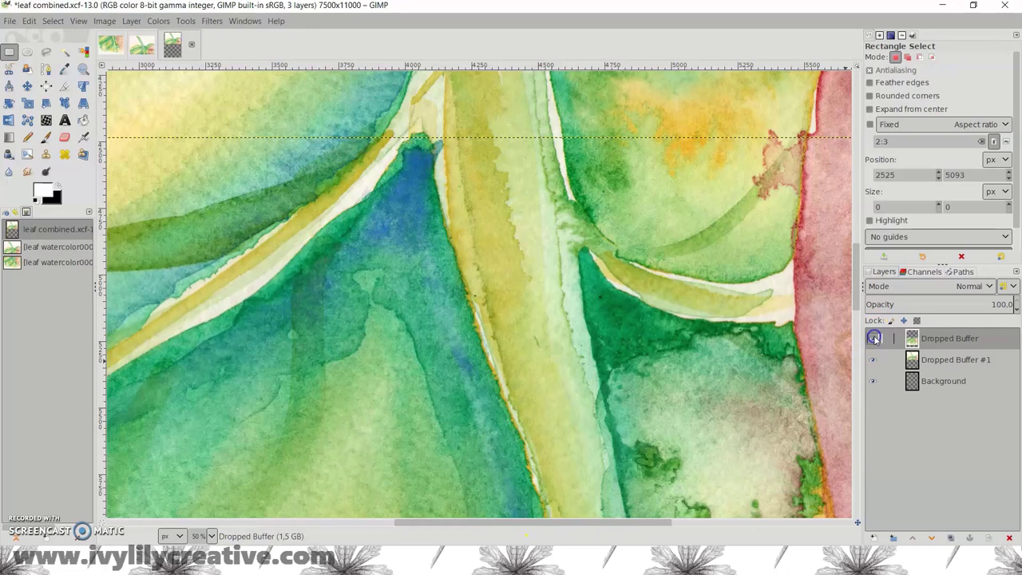
# Erase the top layer's hard upper edge in a straight line across the full width with the size 104, Hardness 025 eraser.
pyautogui.click(769, 519)
pyautogui.moveTo(769, 515); pyautogui.dragTo(197, 484)
pyautogui.scroll(-1, 803, 388)
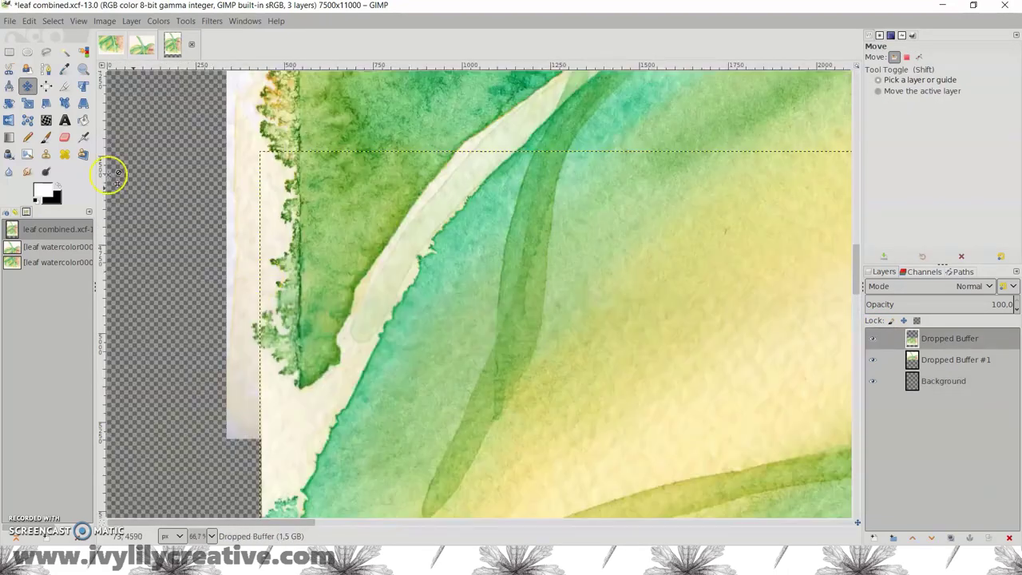
pyautogui.click(63, 138)
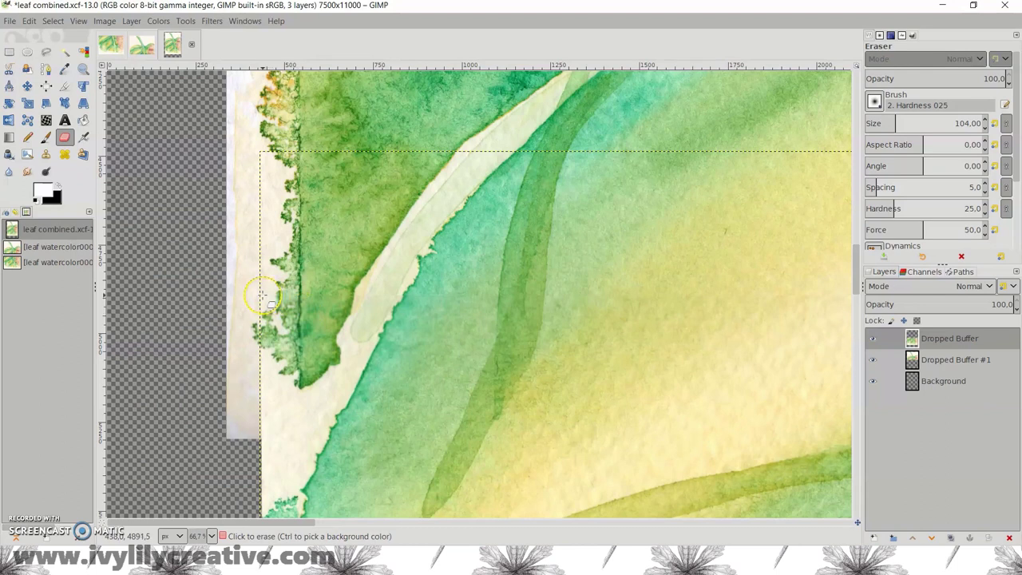
pyautogui.moveTo(308, 522); pyautogui.dragTo(853, 540)
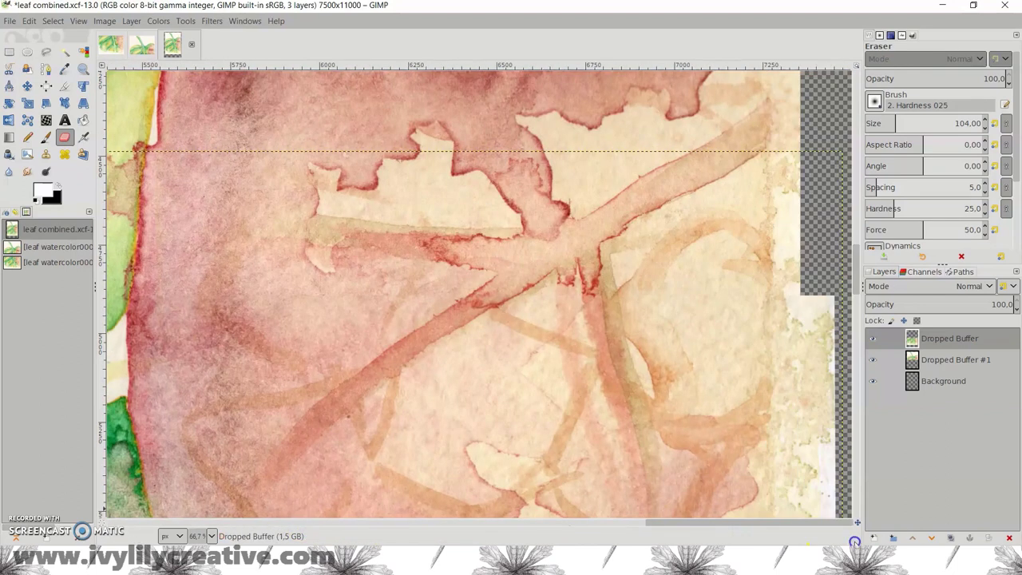
pyautogui.keyDown('shift'); pyautogui.click(836, 298); pyautogui.keyUp('shift')
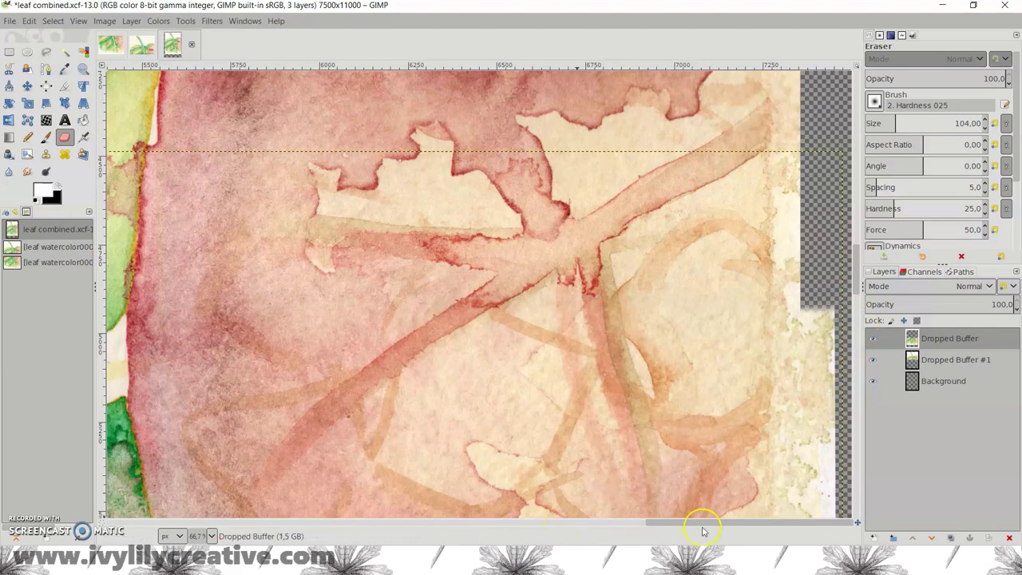
# Save the combined project with the Background layer active and export the image as leaf combined.png.
pyautogui.moveTo(703, 527); pyautogui.dragTo(292, 522)
pyautogui.keyDown('ctrl'); pyautogui.scroll(-5, 525, 365); pyautogui.keyUp('ctrl')
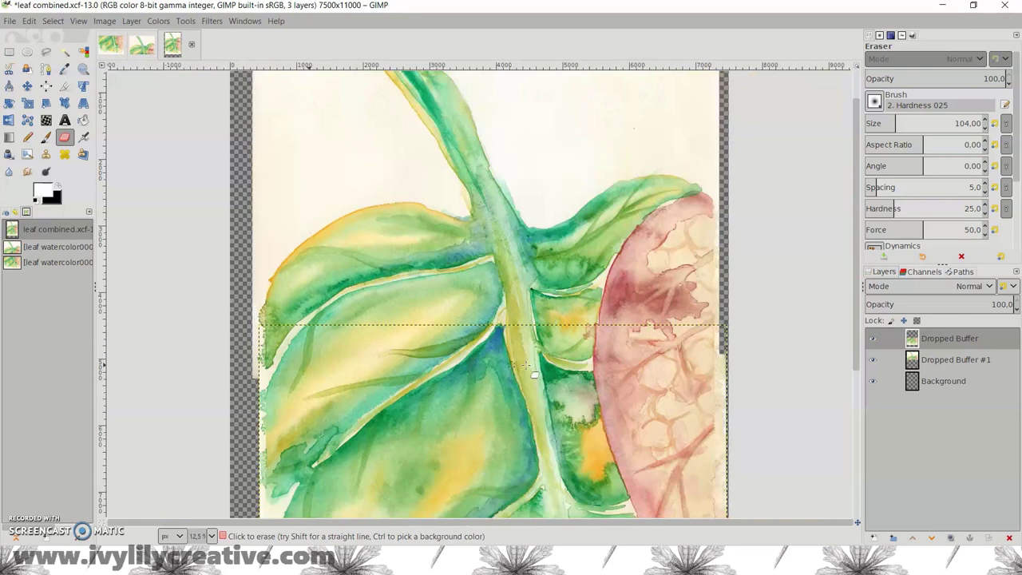
pyautogui.scroll(-2, 534, 374)
pyautogui.click(943, 381)
pyautogui.click(16, 22)
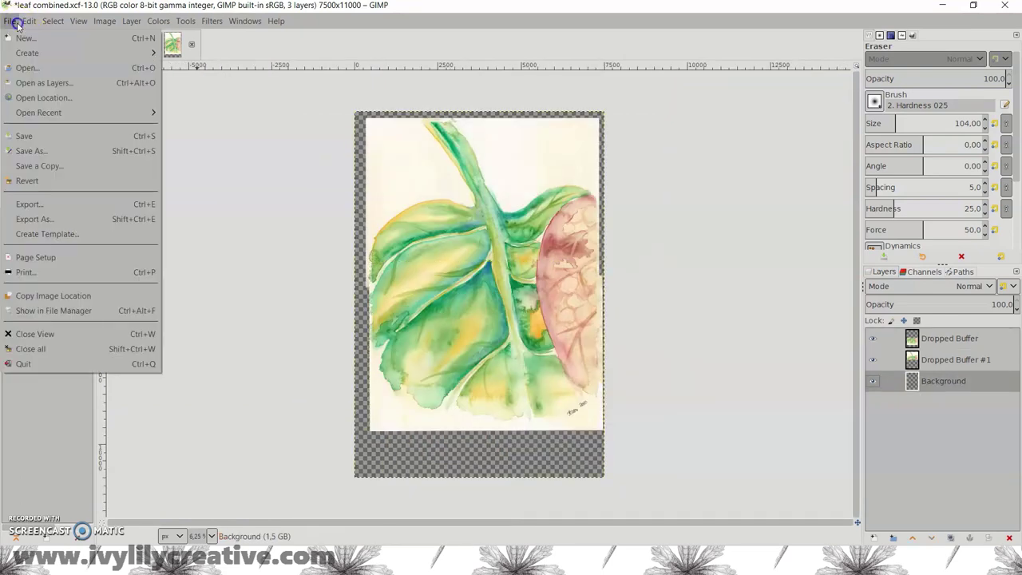
pyautogui.click(36, 136)
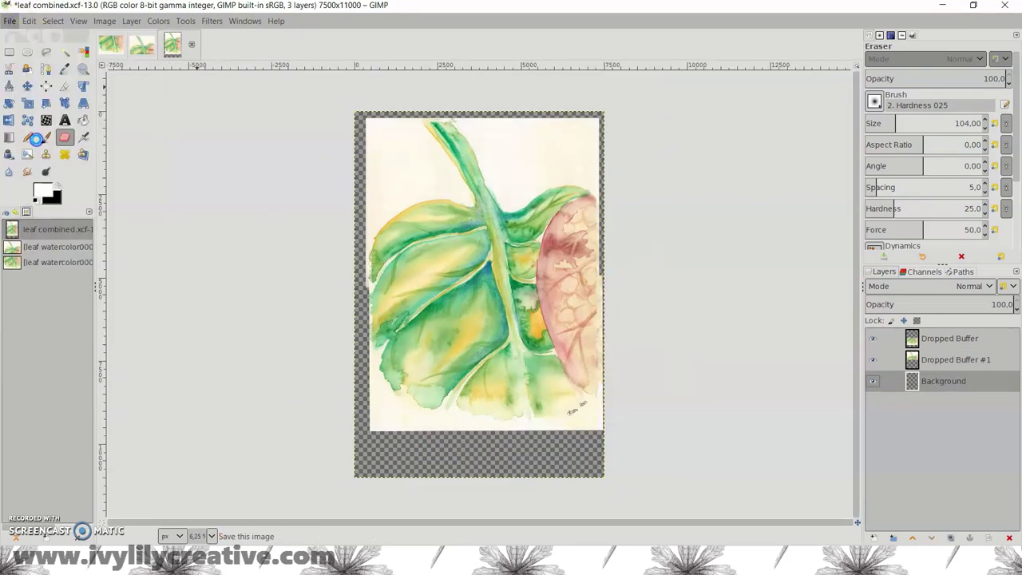
pyautogui.click(12, 24)
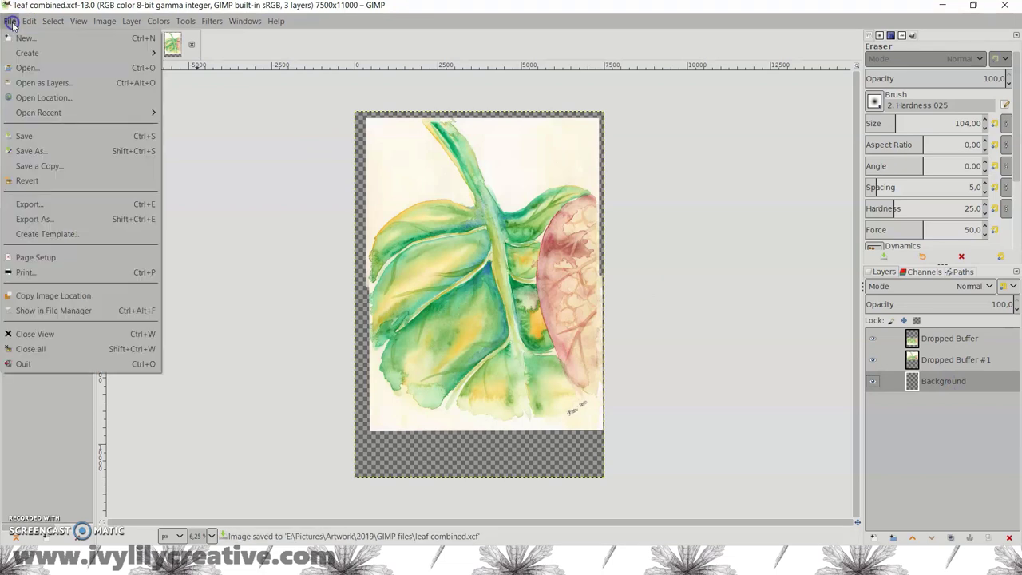
pyautogui.click(86, 219)
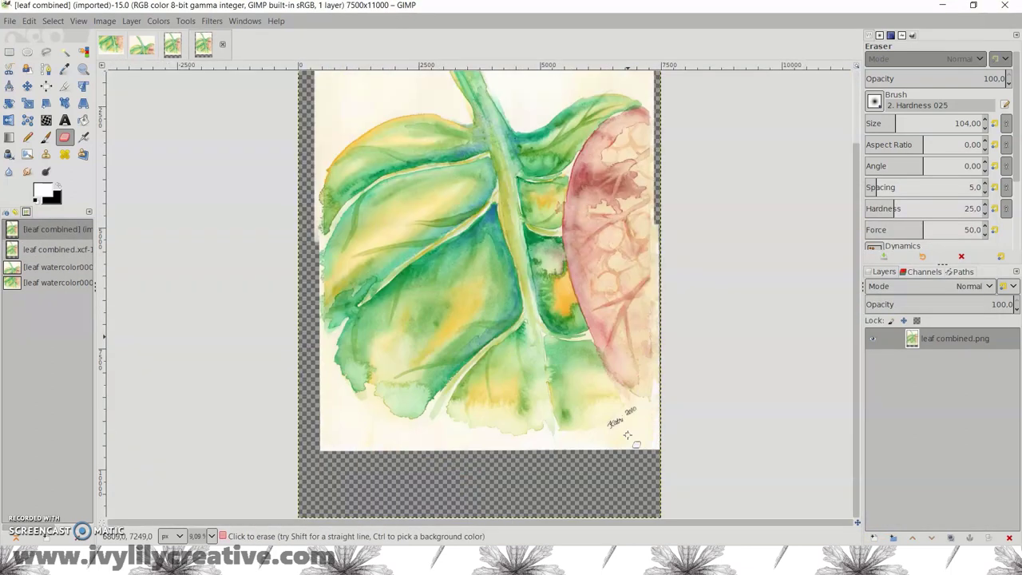
# Whiten the paper background of leaf combined.png with Levels, using a white point sampled from the paper, and compare it in split view.
pyautogui.click(158, 21)
pyautogui.click(188, 158)
pyautogui.scroll(5, 409, 168)
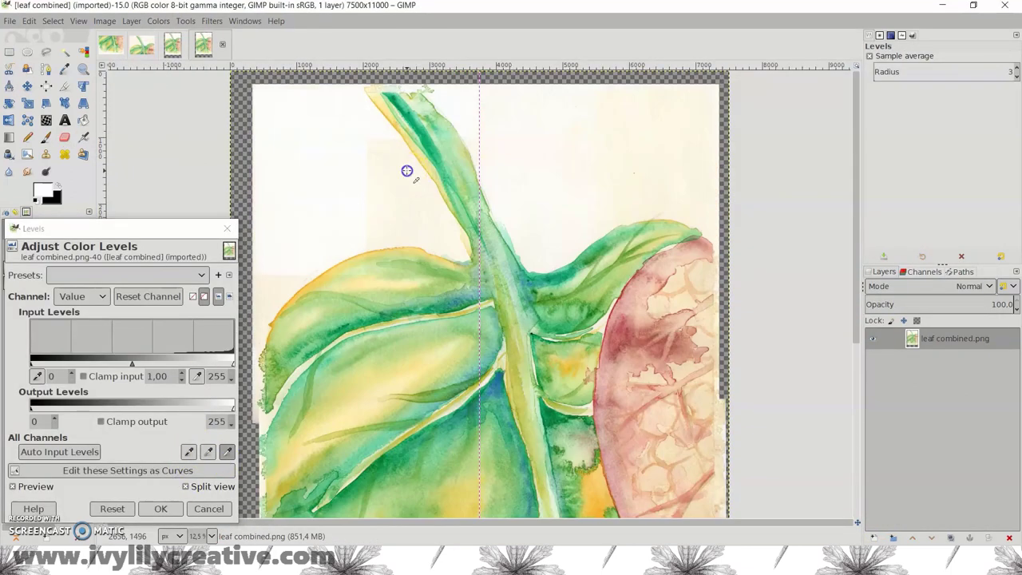
pyautogui.scroll(-3, 481, 330)
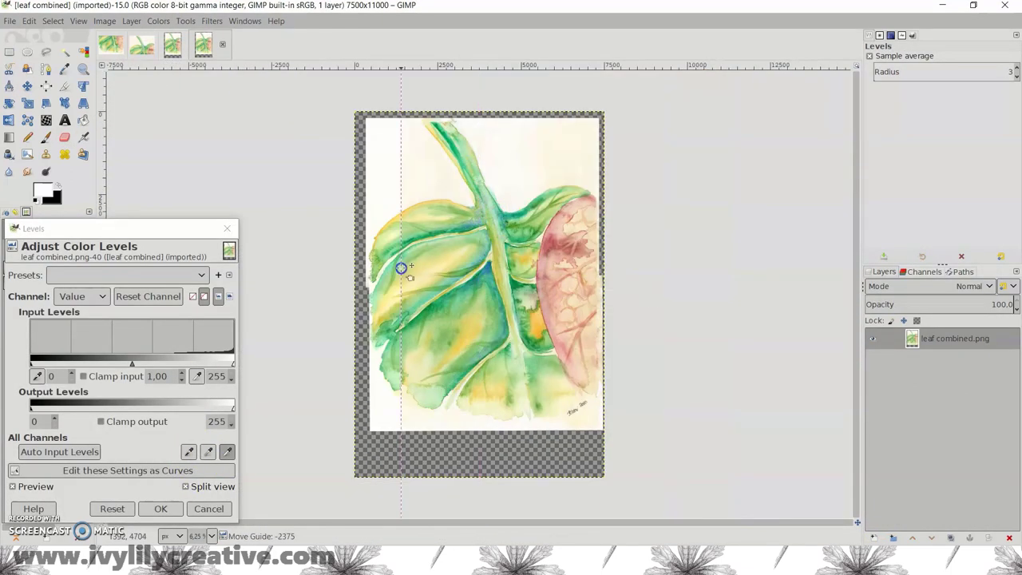
pyautogui.click(166, 510)
# Sharpen the painting with Unsharp Mask at radius 3, amount 0.5 and threshold 0.
pyautogui.scroll(4, 388, 141)
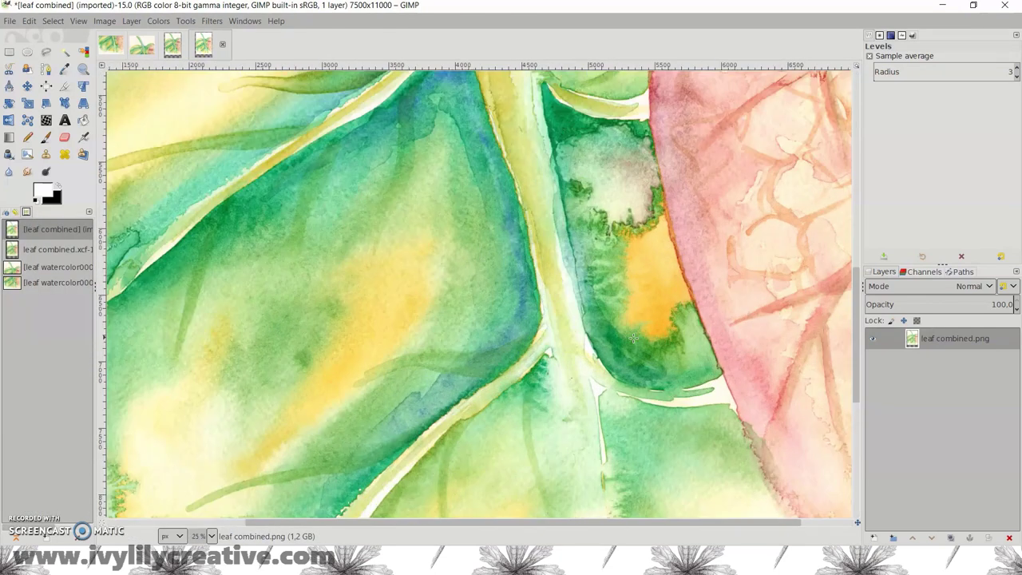
pyautogui.scroll(-3, 196, 142)
pyautogui.click(212, 21)
pyautogui.moveTo(347, 121)
pyautogui.click(383, 231)
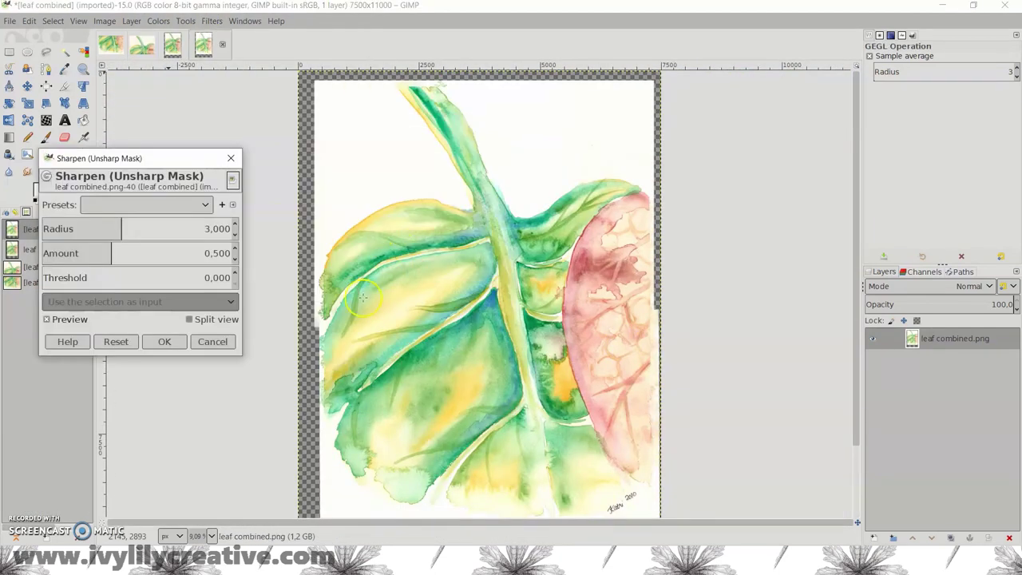
pyautogui.click(213, 341)
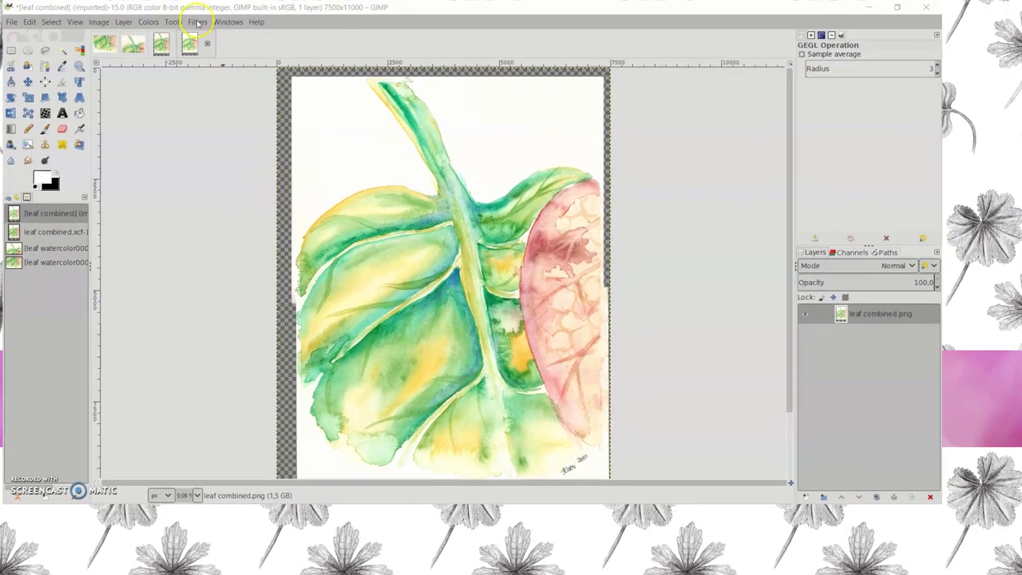
# Raise the painting's Saturation scale to 1.371, comparing before and after in split view.
pyautogui.click(159, 21)
pyautogui.click(149, 81)
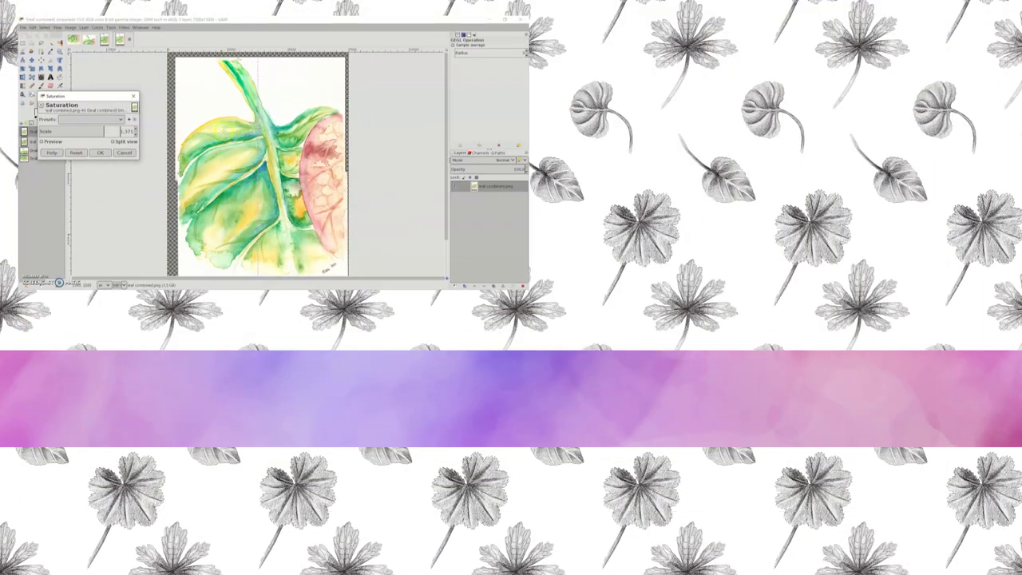
pyautogui.moveTo(260, 138); pyautogui.dragTo(351, 150)
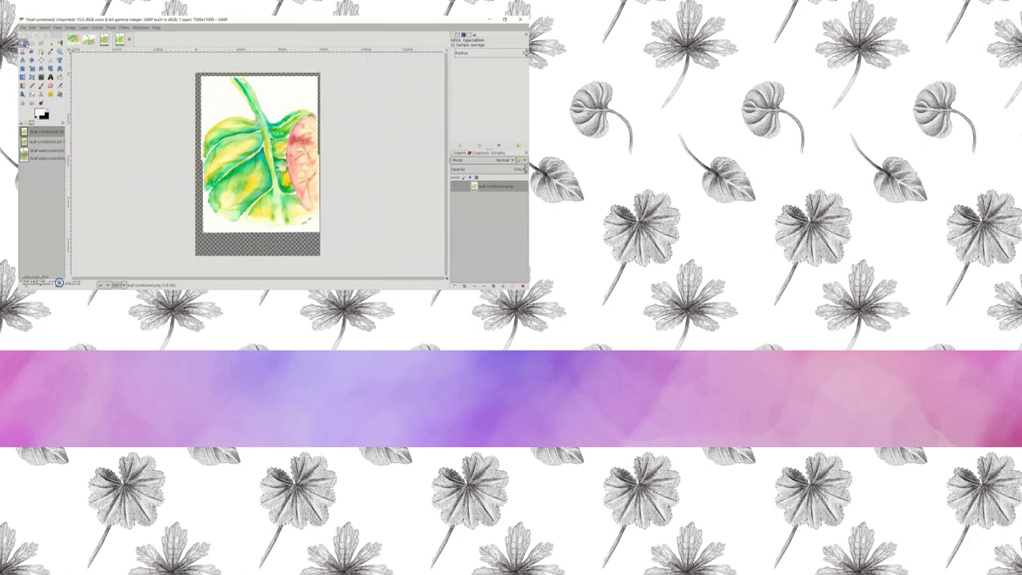
# Draw a square rectangle selection about 5200 px wide over the stem and upper leaf area.
pyautogui.press('r')
pyautogui.moveTo(216, 85); pyautogui.dragTo(301, 170)
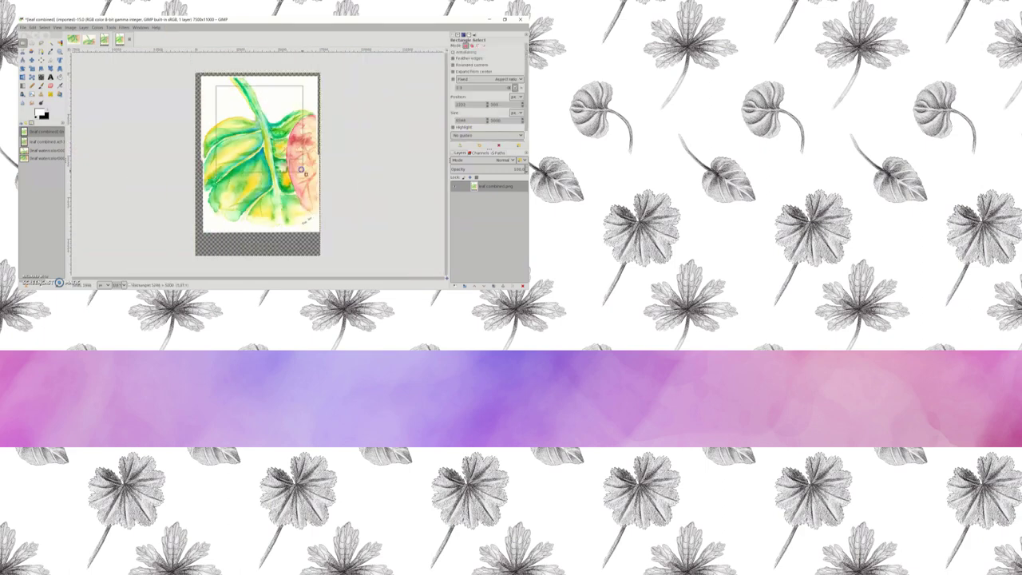